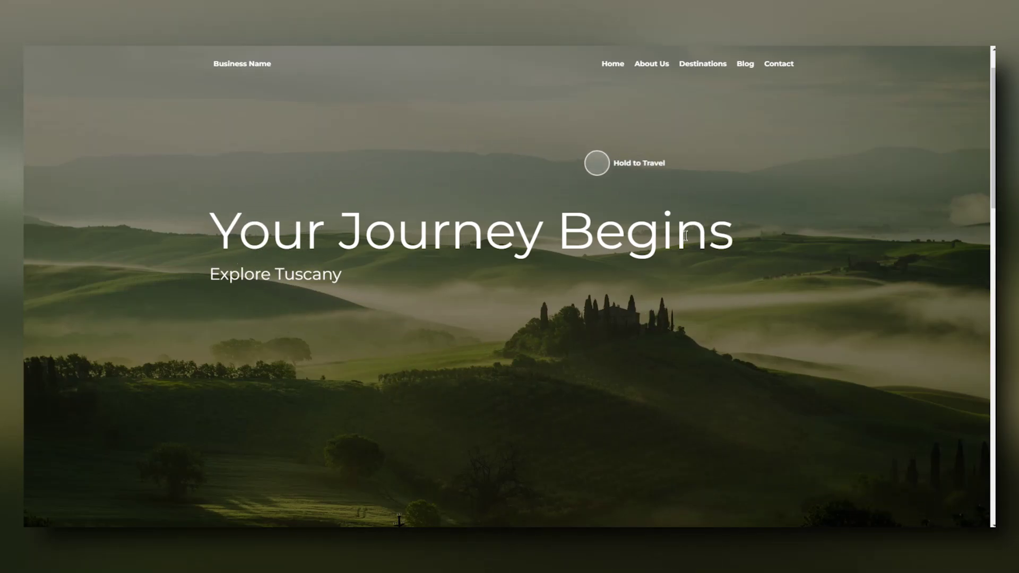
Step: Hold the Hold to Travel cursor to switch the hero background from Tuscany to the Maldives
{"action": "left_click", "coordinate": [547, 319]}
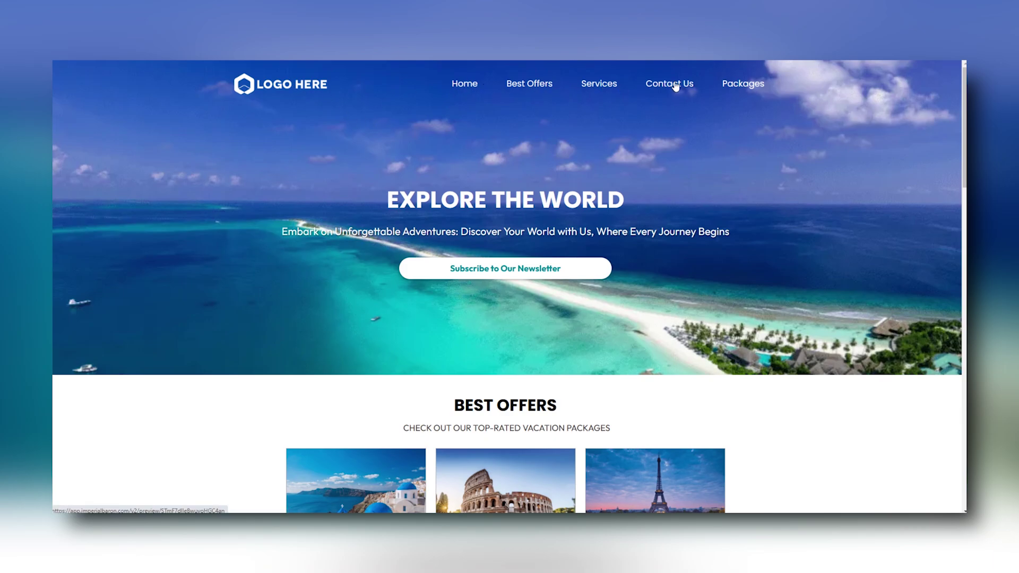
{"action": "scroll", "coordinate": [736, 215], "scroll_direction": "down", "scroll_amount": 4}
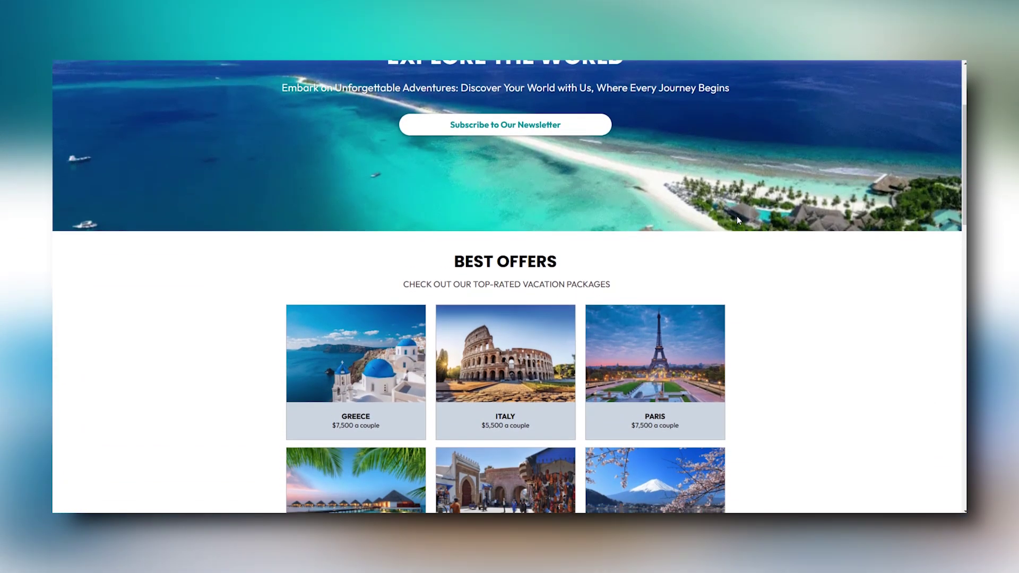
{"action": "scroll", "coordinate": [375, 243], "scroll_direction": "down", "scroll_amount": 1}
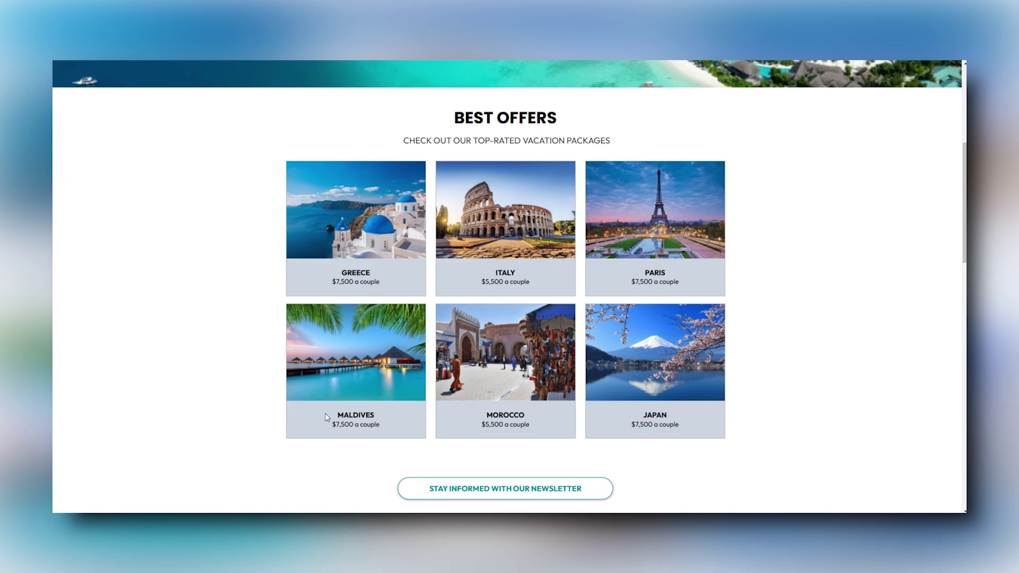
{"action": "scroll", "coordinate": [557, 344], "scroll_direction": "down", "scroll_amount": 3}
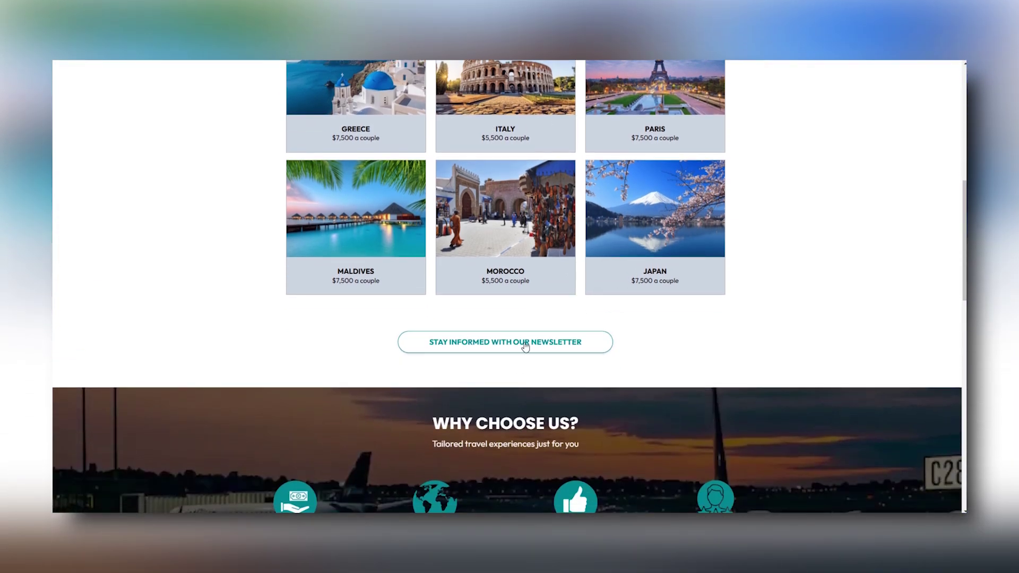
{"action": "scroll", "coordinate": [766, 324], "scroll_direction": "down", "scroll_amount": 4}
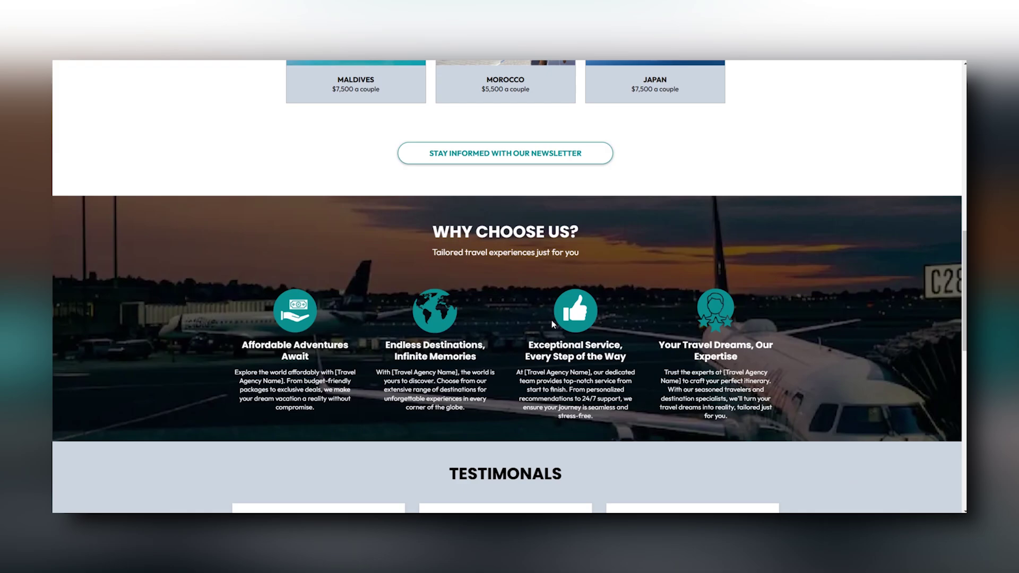
{"action": "scroll", "coordinate": [596, 373], "scroll_direction": "down", "scroll_amount": 6}
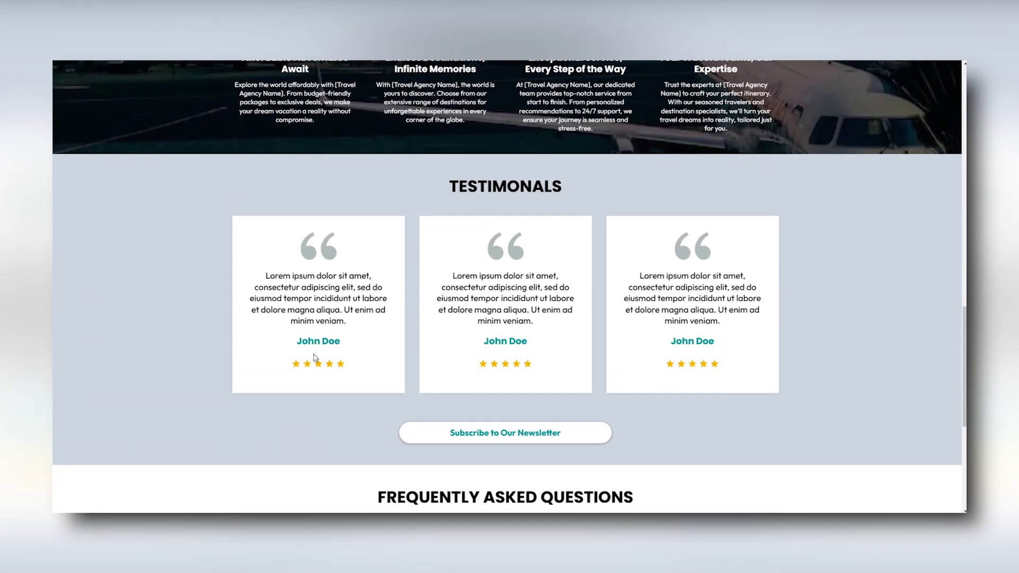
{"action": "scroll", "coordinate": [409, 382], "scroll_direction": "down", "scroll_amount": 1}
{"action": "scroll", "coordinate": [398, 381], "scroll_direction": "down", "scroll_amount": 2}
{"action": "scroll", "coordinate": [379, 380], "scroll_direction": "down", "scroll_amount": 4}
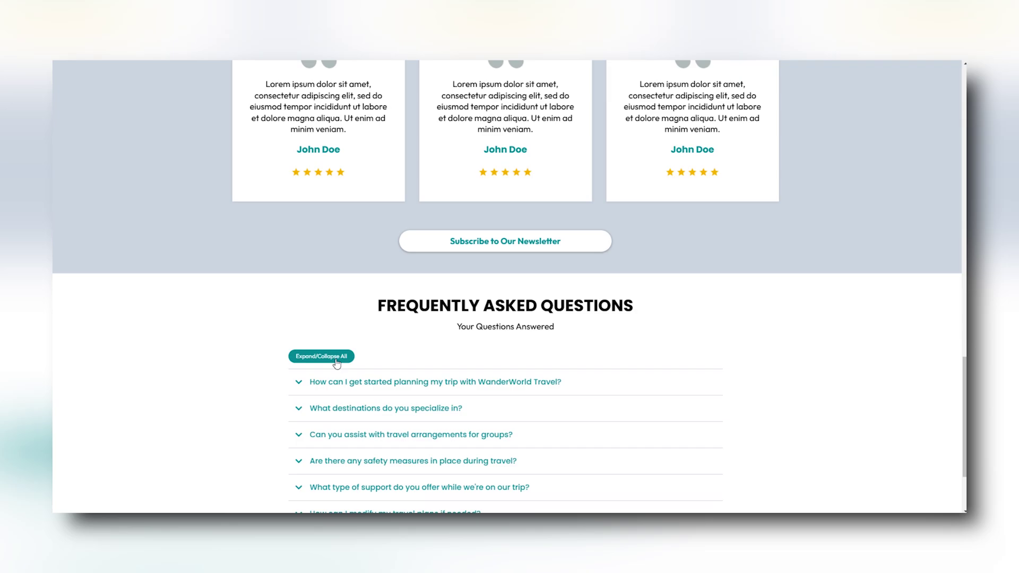
{"action": "left_click", "coordinate": [332, 242]}
{"action": "left_click", "coordinate": [332, 241]}
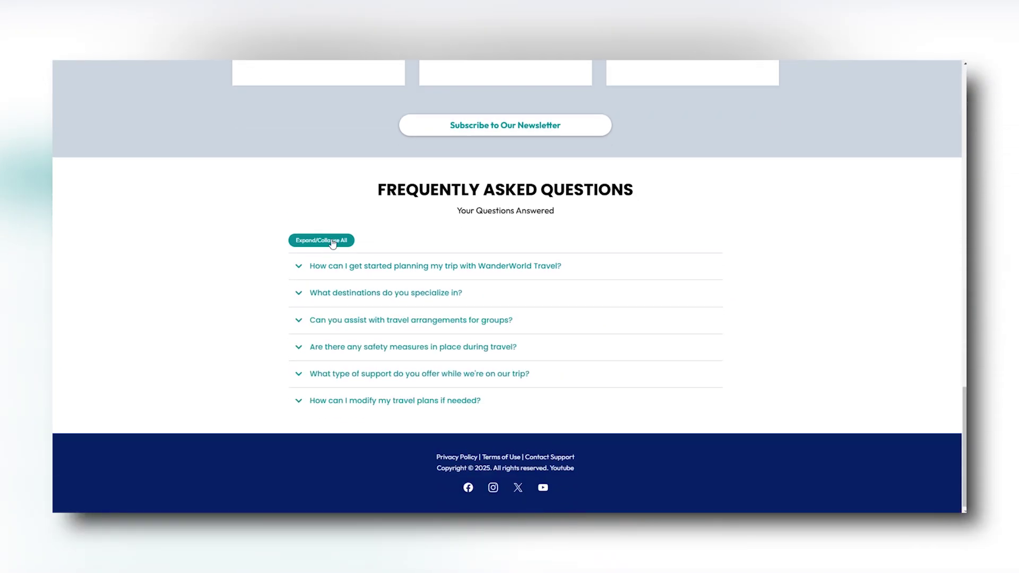
{"action": "left_click", "coordinate": [460, 273]}
{"action": "left_click", "coordinate": [458, 274]}
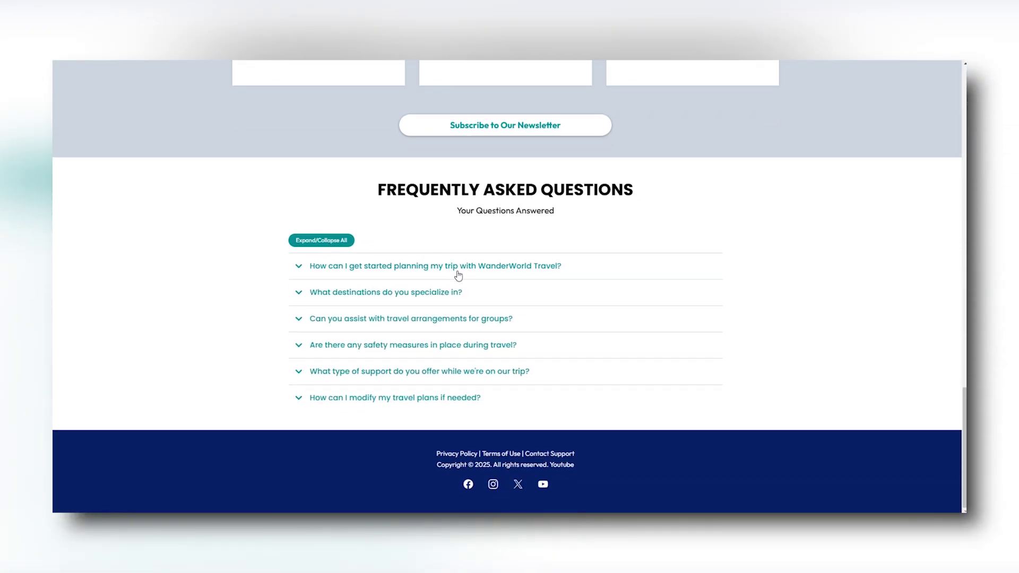
{"action": "scroll", "coordinate": [546, 353], "scroll_direction": "up", "scroll_amount": 15}
{"action": "scroll", "coordinate": [548, 355], "scroll_direction": "up", "scroll_amount": 5}
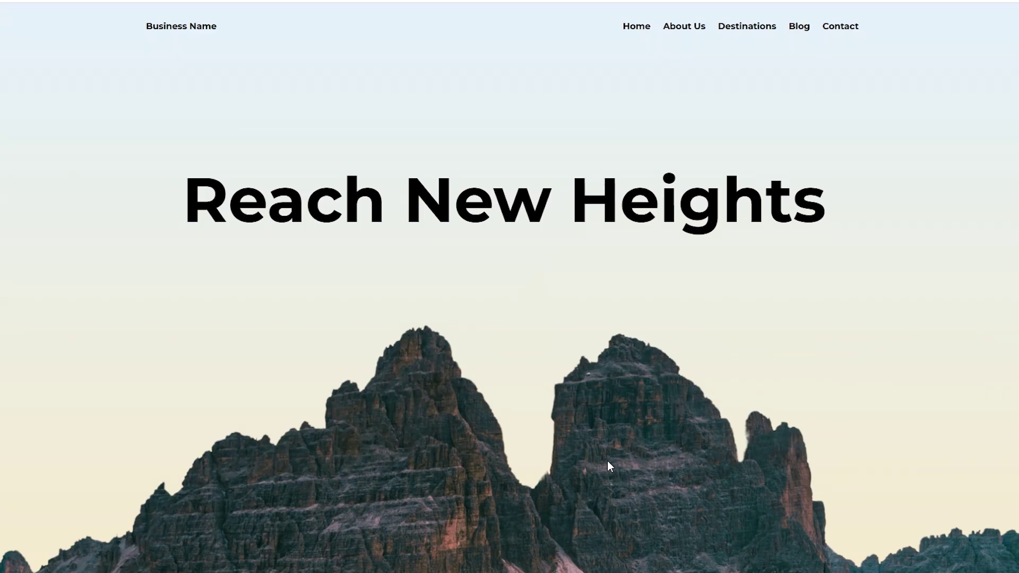
{"action": "scroll", "coordinate": [607, 460], "scroll_direction": "down", "scroll_amount": 5}
{"action": "scroll", "coordinate": [607, 460], "scroll_direction": "up", "scroll_amount": 5}
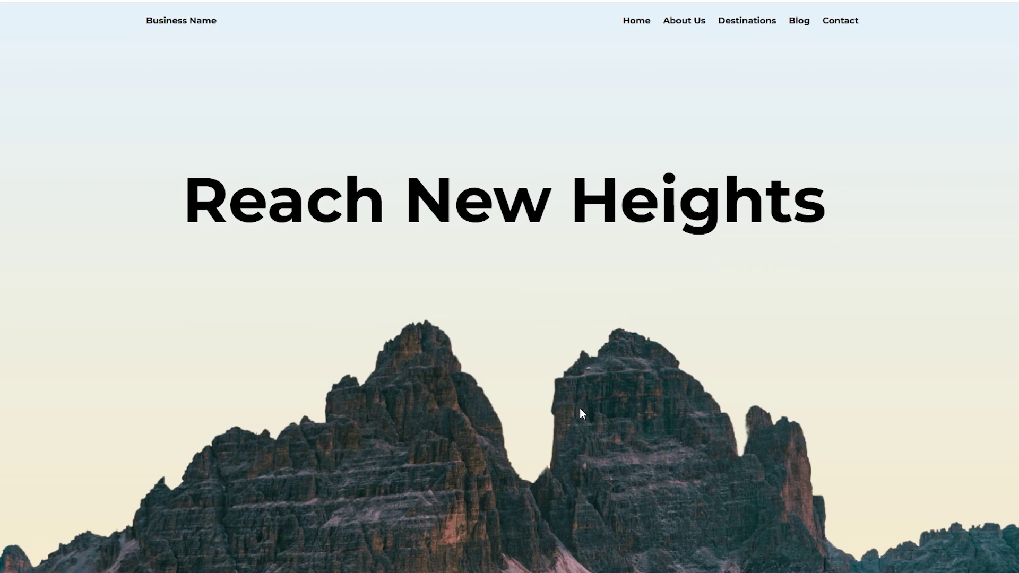
Step: Scroll the Reach New Heights page to test the parallax mountains, selecting and deselecting the heading
{"action": "left_click_drag", "start_coordinate": [183, 200], "coordinate": [870, 209]}
{"action": "left_click", "coordinate": [860, 219]}
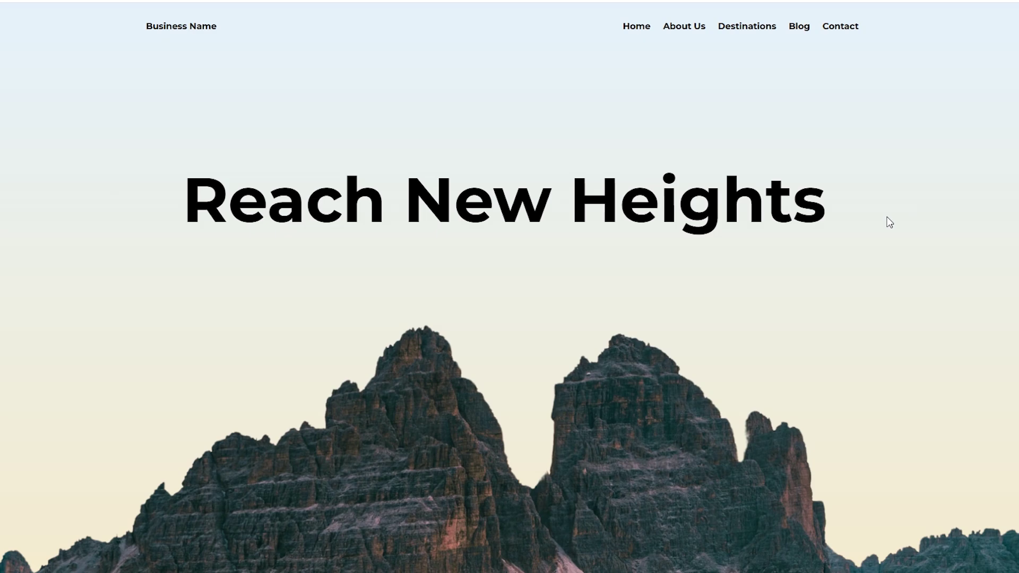
{"action": "scroll", "coordinate": [806, 265], "scroll_direction": "down", "scroll_amount": 1}
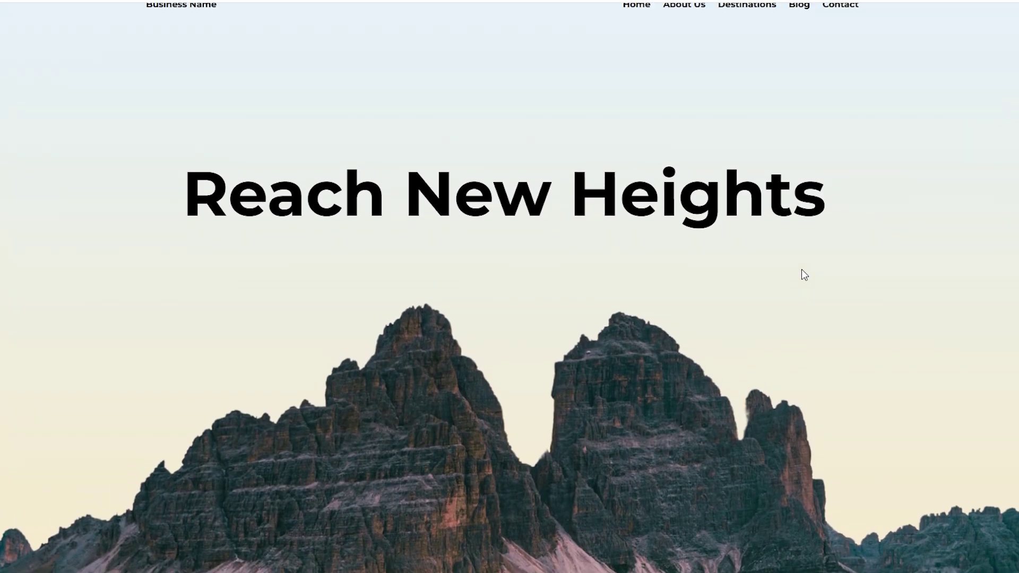
{"action": "scroll", "coordinate": [812, 287], "scroll_direction": "up", "scroll_amount": 1}
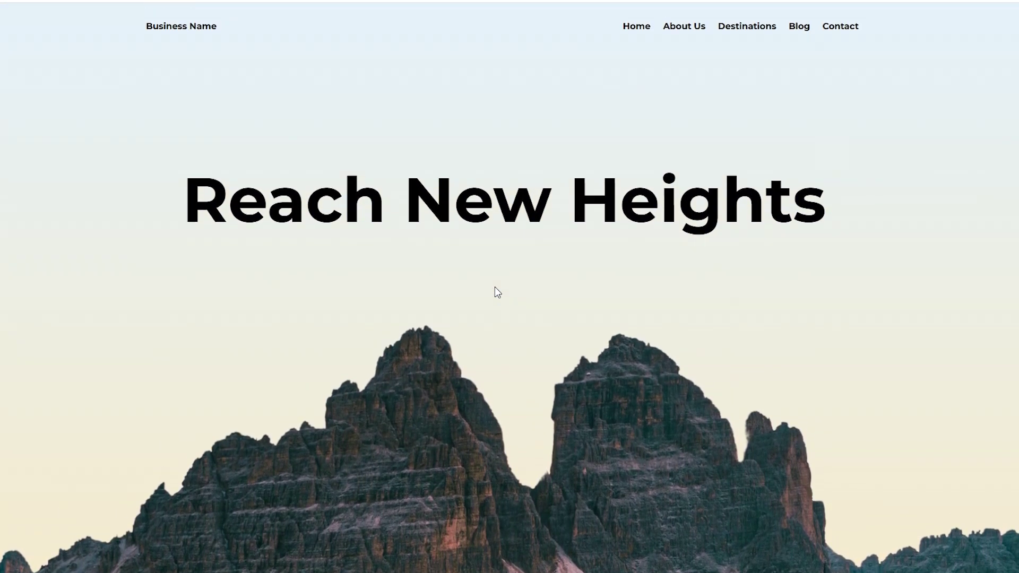
{"action": "scroll", "coordinate": [495, 289], "scroll_direction": "down", "scroll_amount": 2}
{"action": "scroll", "coordinate": [495, 289], "scroll_direction": "up", "scroll_amount": 2}
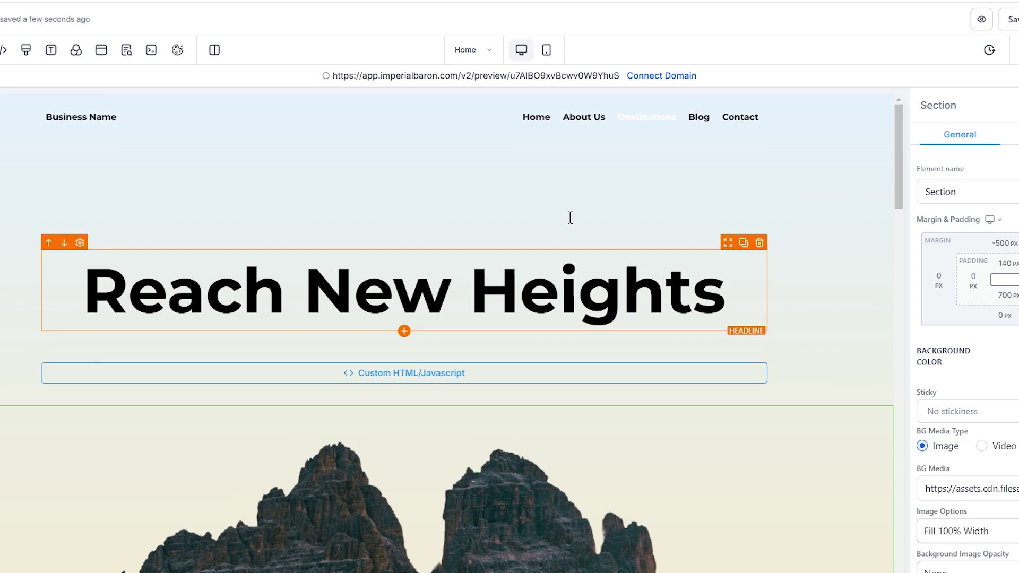
Step: Select the Reach New Heights headline, then the hero section behind it to show its Section settings
{"action": "scroll", "coordinate": [528, 226], "scroll_direction": "down", "scroll_amount": 1}
{"action": "scroll", "coordinate": [528, 226], "scroll_direction": "up", "scroll_amount": 1}
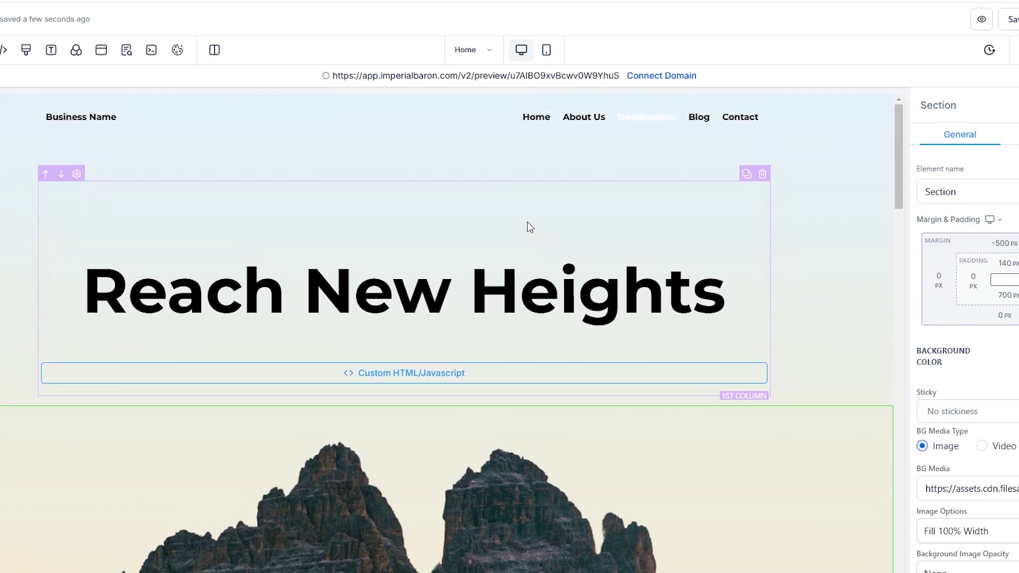
{"action": "left_click", "coordinate": [786, 291]}
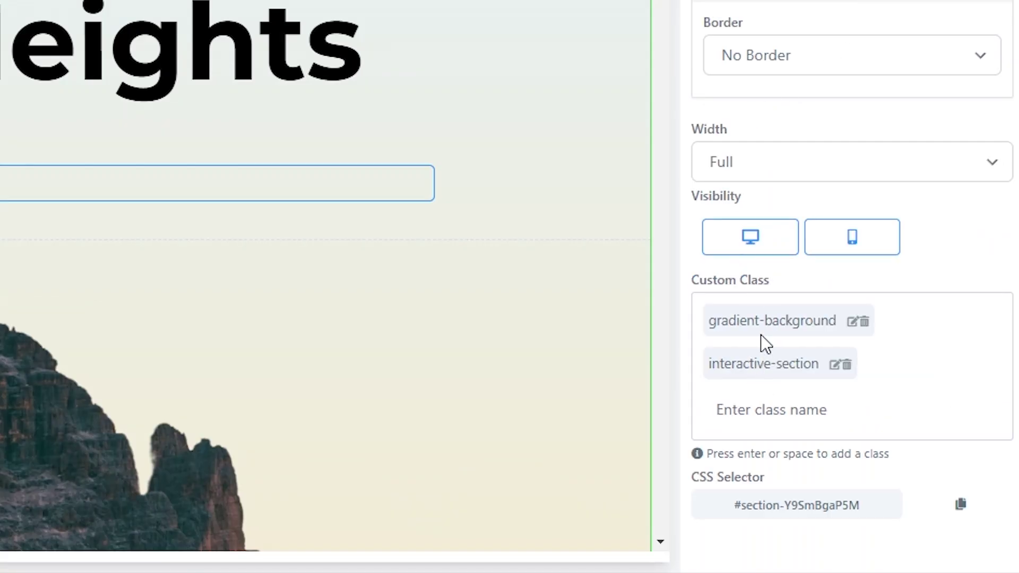
{"action": "left_click", "coordinate": [18, 46]}
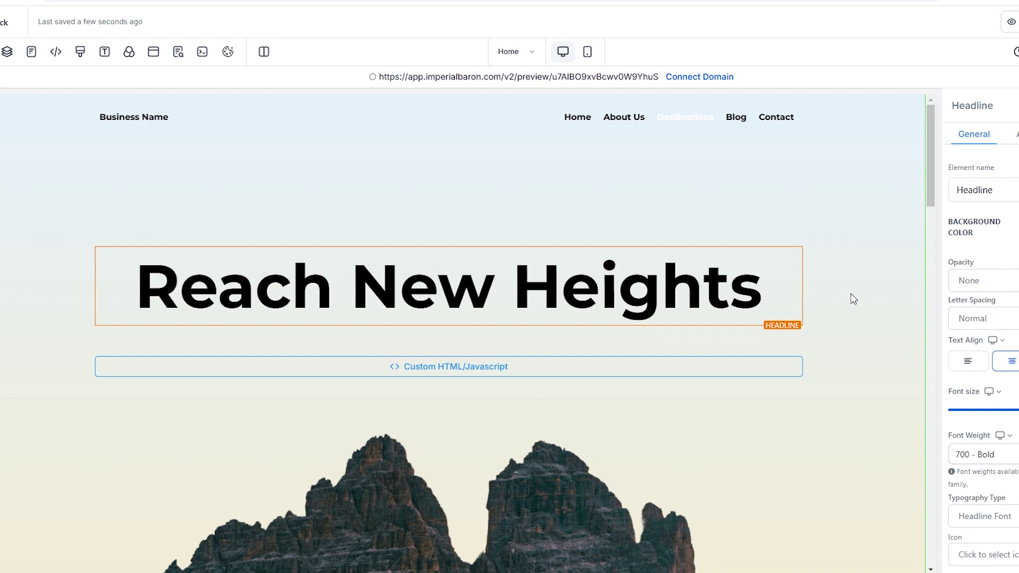
{"action": "left_click", "coordinate": [853, 299]}
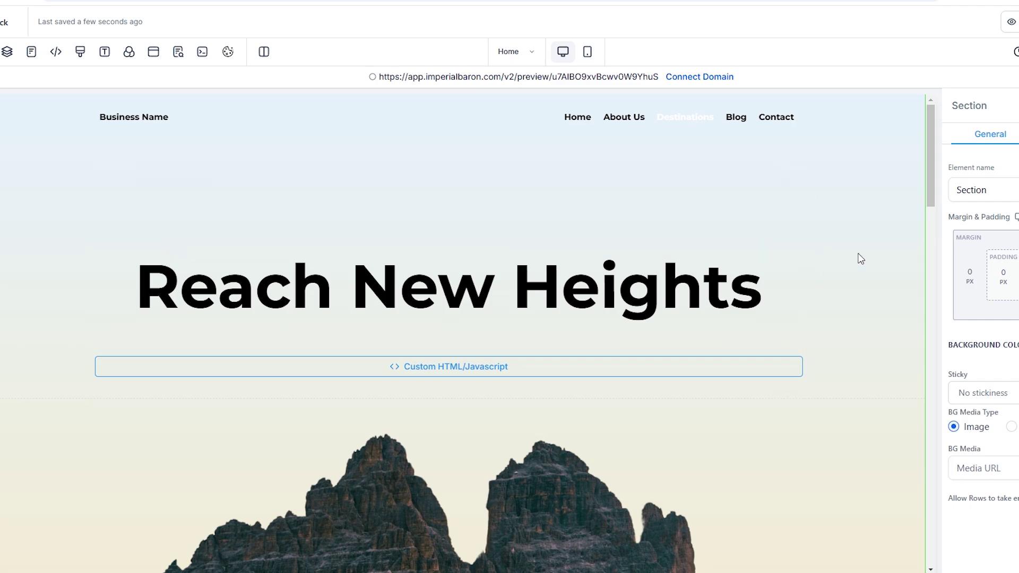
Step: Select the page's first section from the layer tree, then hide the tree
{"action": "left_click", "coordinate": [7, 52]}
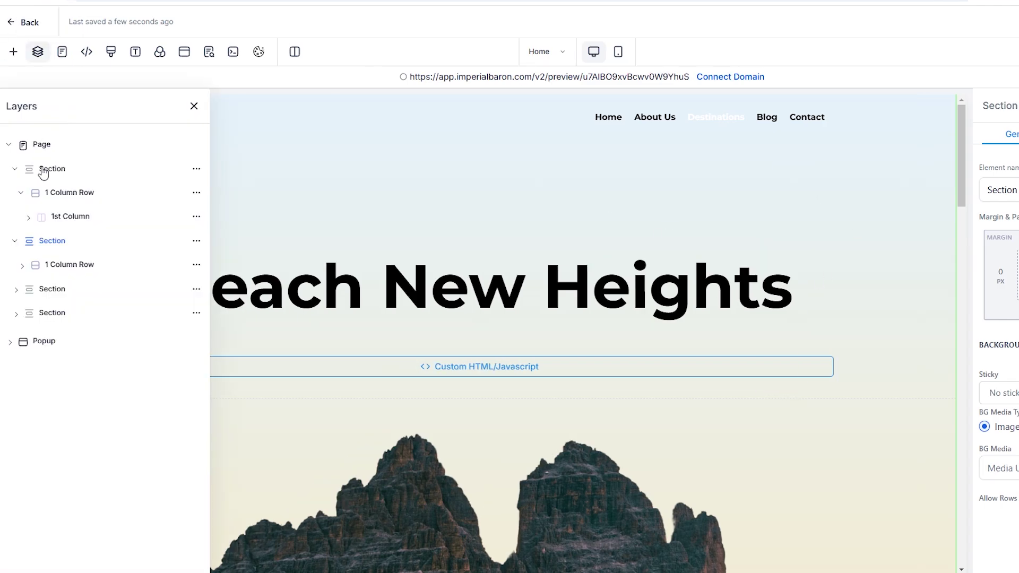
{"action": "left_click", "coordinate": [43, 171]}
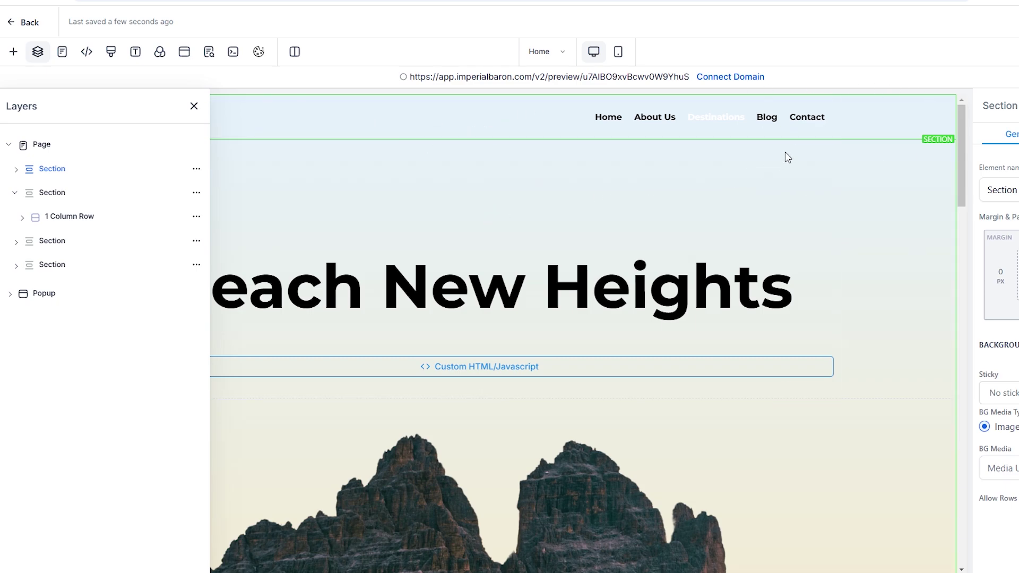
{"action": "left_click", "coordinate": [193, 106]}
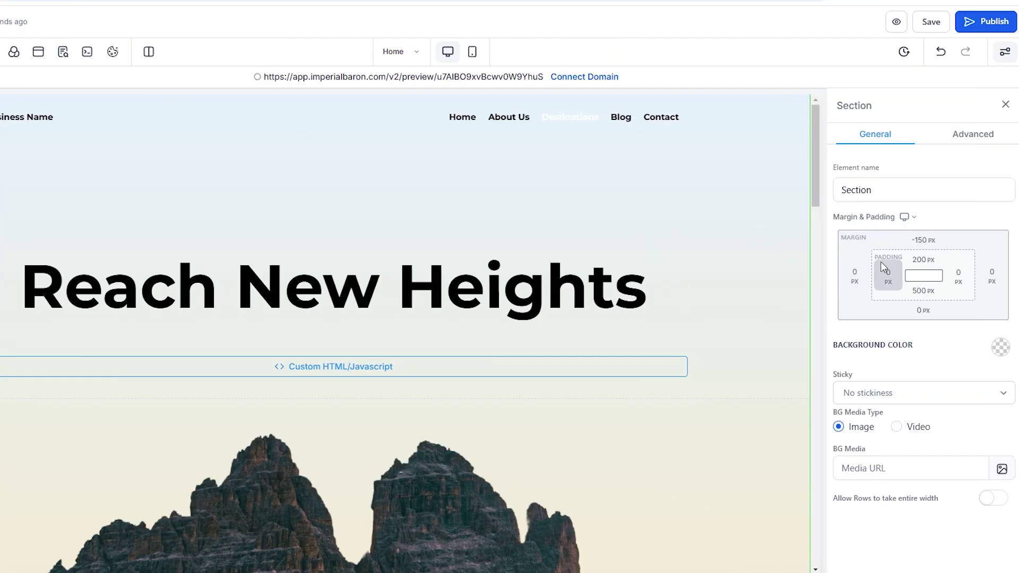
Step: Set the hero section's top margin to -150 px
{"action": "left_click", "coordinate": [917, 246]}
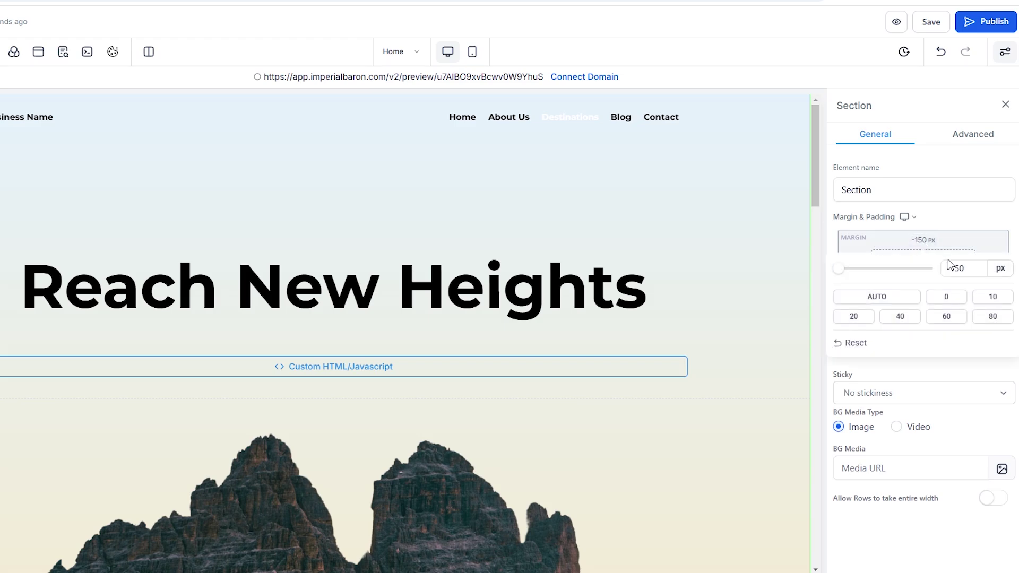
{"action": "left_click", "coordinate": [946, 297]}
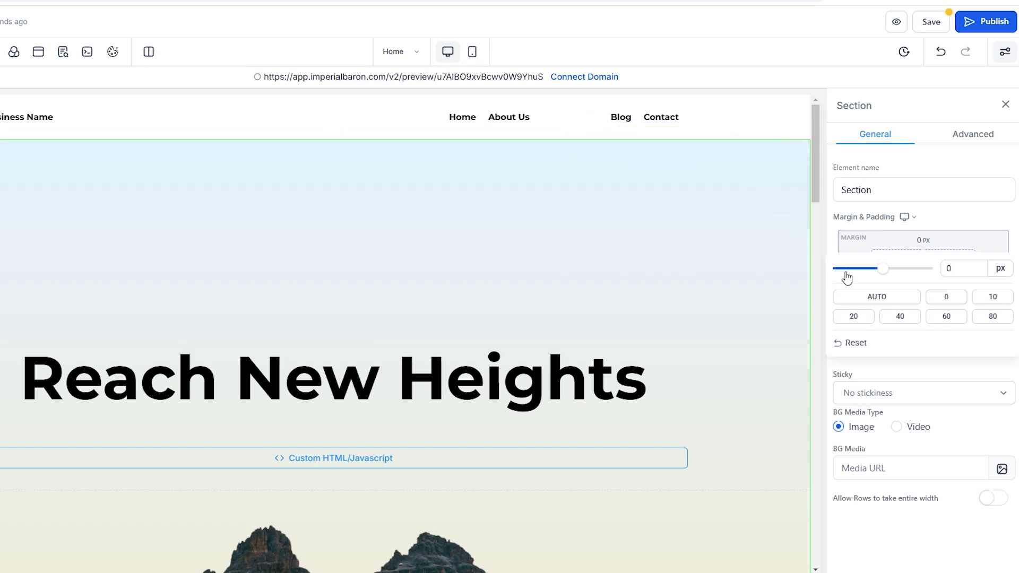
{"action": "double_click", "coordinate": [961, 267]}
{"action": "key", "text": "BackSpace"}
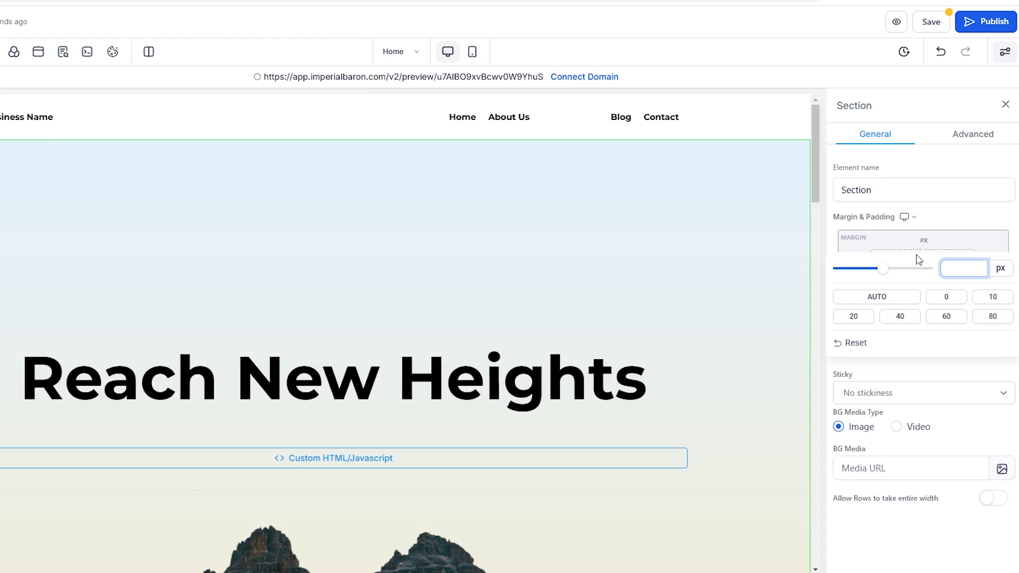
{"action": "type", "text": "-150"}
{"action": "key", "text": "Return"}
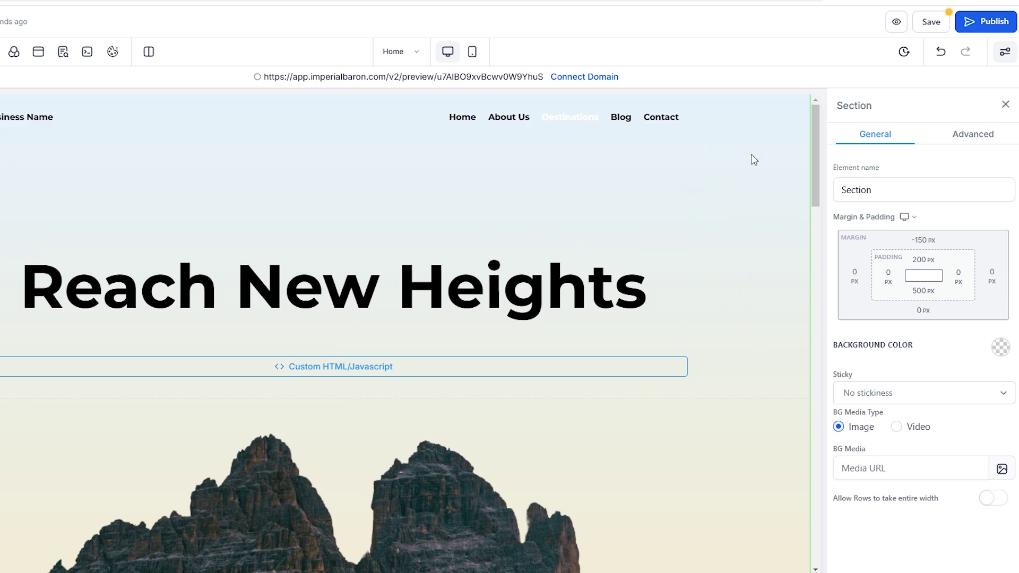
Step: Show the hero section's advanced options with its custom classes
{"action": "scroll", "coordinate": [720, 249], "scroll_direction": "down", "scroll_amount": 2}
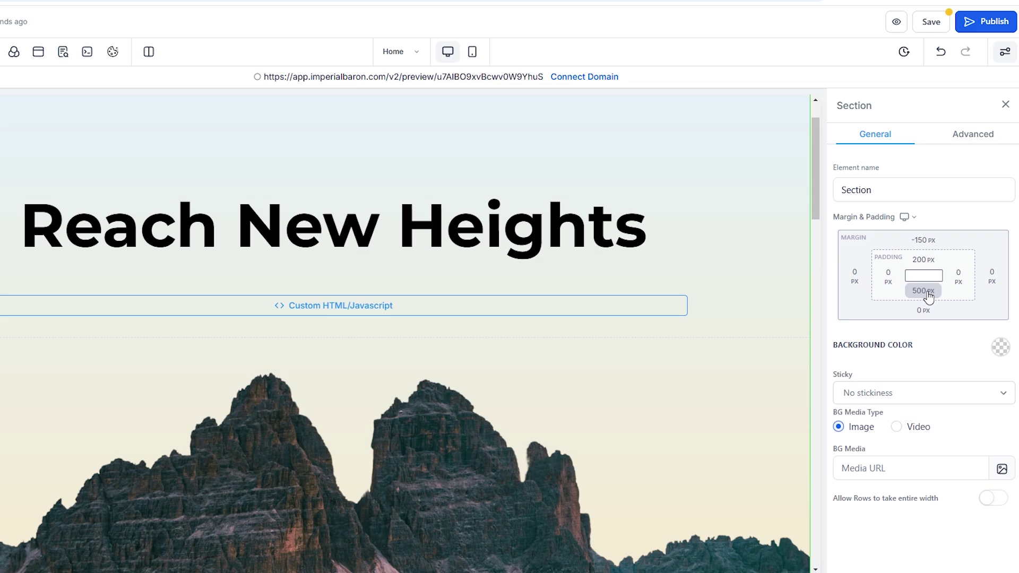
{"action": "scroll", "coordinate": [721, 314], "scroll_direction": "up", "scroll_amount": 2}
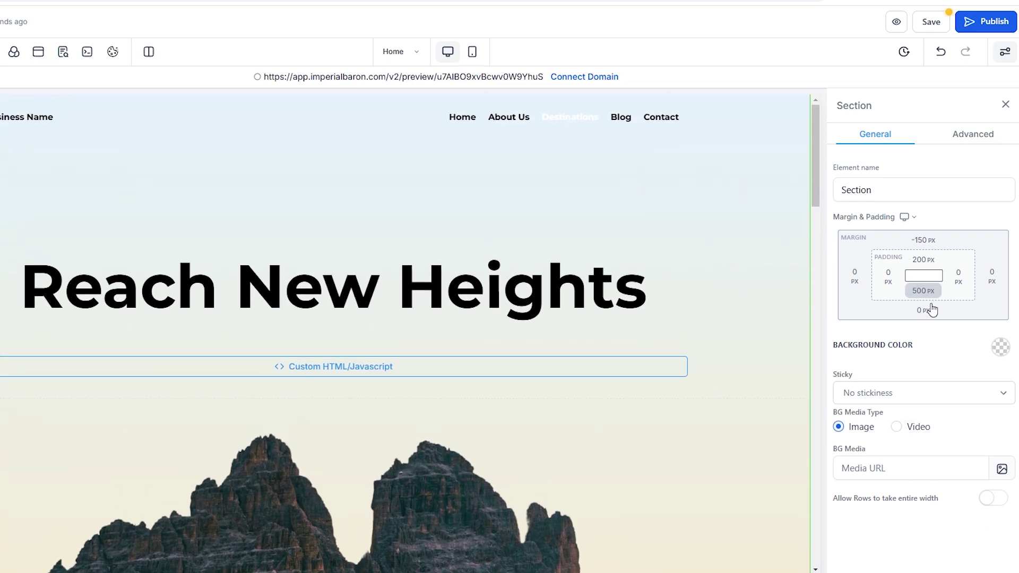
{"action": "scroll", "coordinate": [4, 416], "scroll_direction": "down", "scroll_amount": 1}
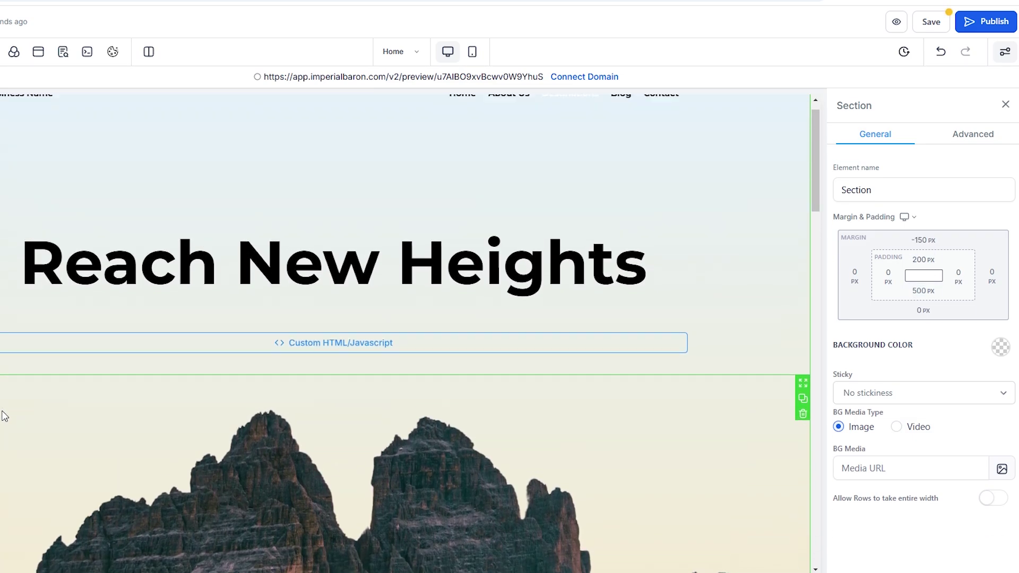
{"action": "scroll", "coordinate": [4, 417], "scroll_direction": "up", "scroll_amount": 1}
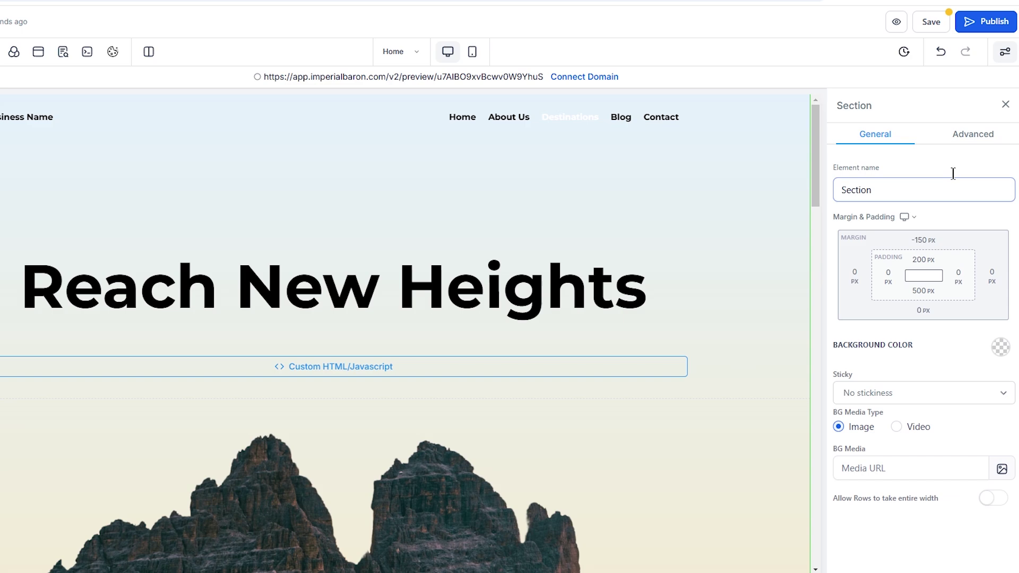
{"action": "left_click", "coordinate": [959, 136]}
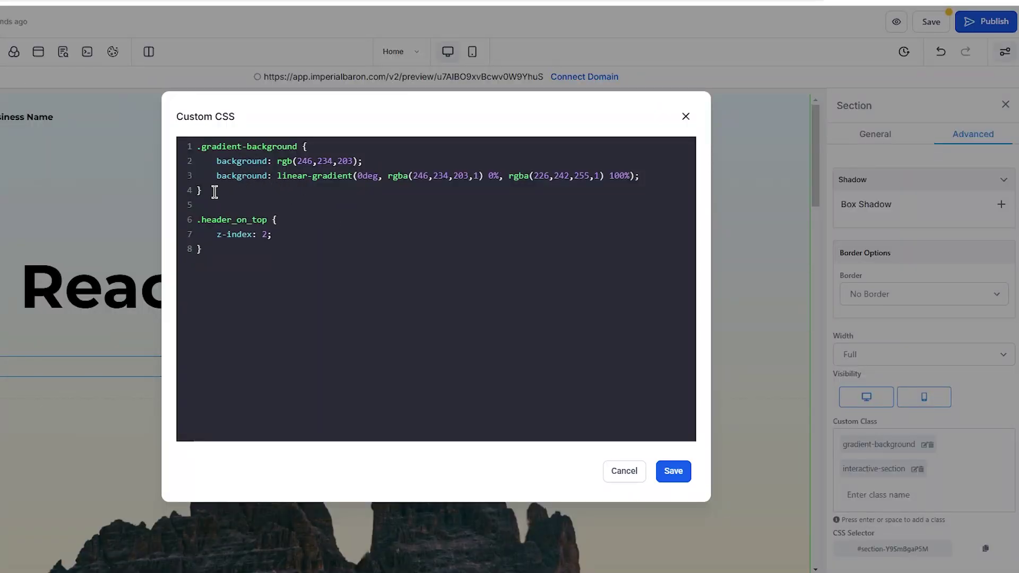
Step: Review the gradient-background and header_on_top CSS rules, close the editor, and reselect the hero section
{"action": "left_click_drag", "start_coordinate": [202, 192], "coordinate": [194, 147]}
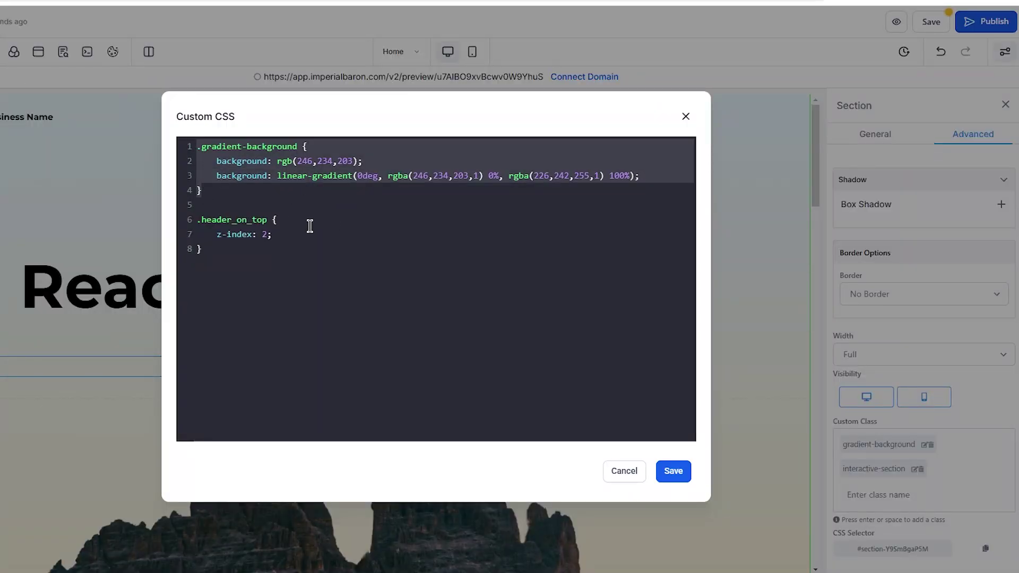
{"action": "left_click", "coordinate": [310, 220]}
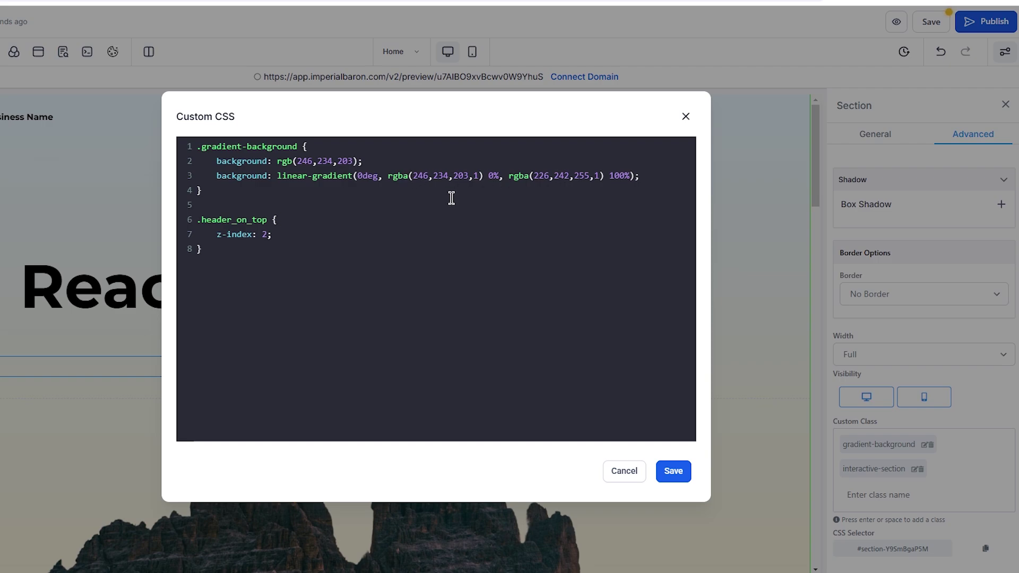
{"action": "left_click_drag", "start_coordinate": [210, 249], "coordinate": [192, 219]}
{"action": "left_click", "coordinate": [223, 247]}
{"action": "left_click", "coordinate": [685, 116]}
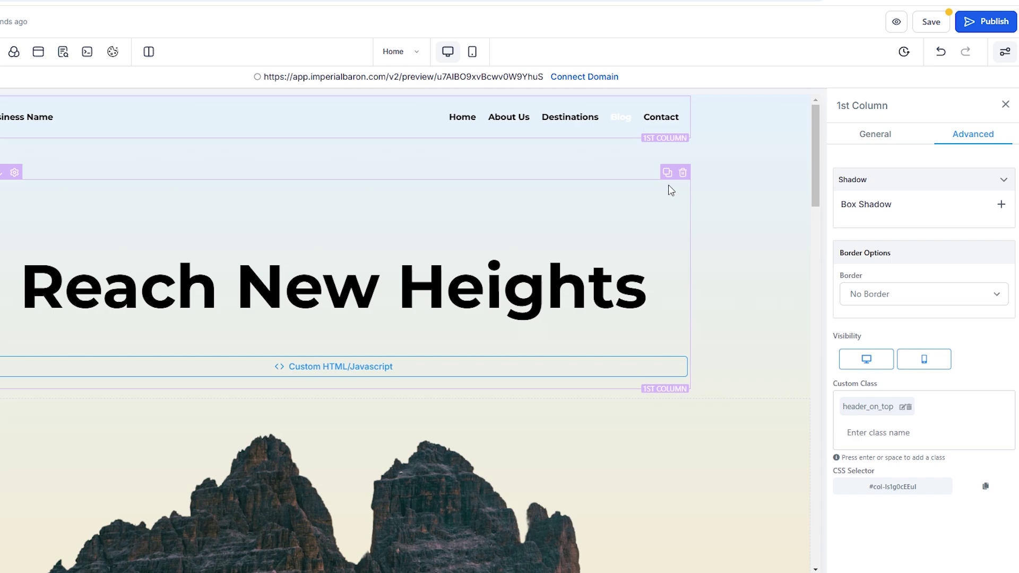
{"action": "left_click", "coordinate": [725, 213]}
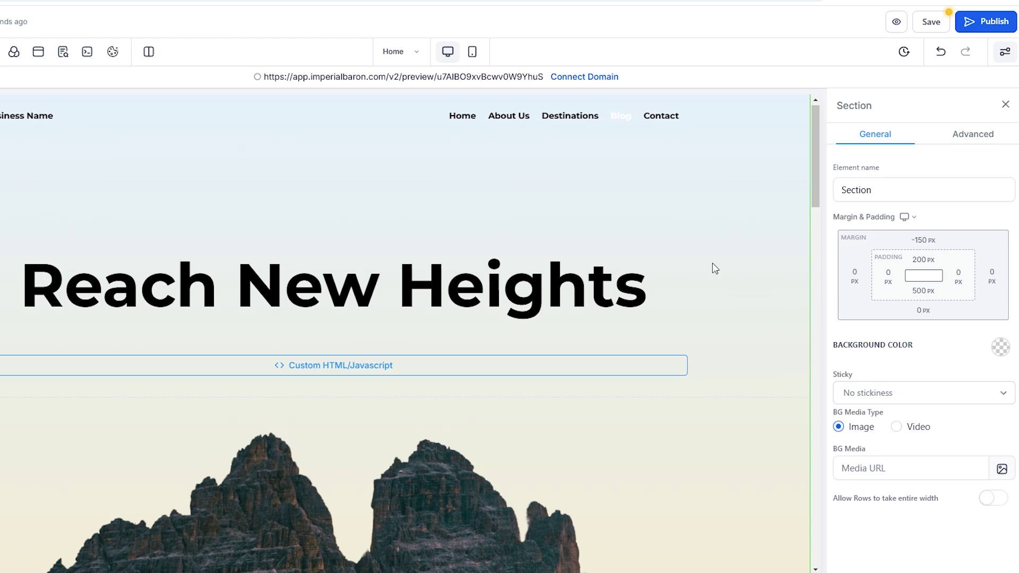
{"action": "scroll", "coordinate": [712, 262], "scroll_direction": "down", "scroll_amount": 6}
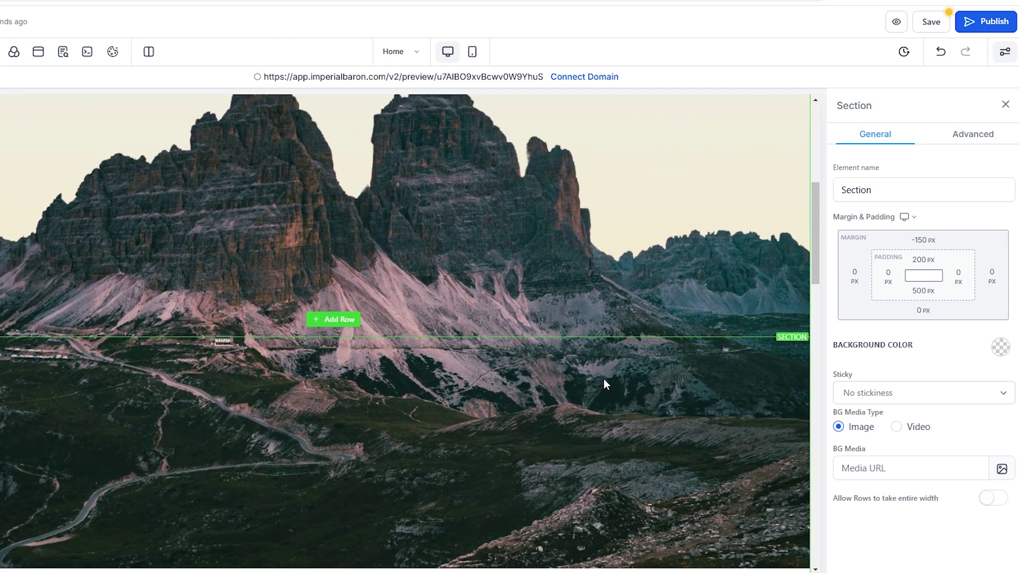
Step: Select the mountain image section and inspect its BG Media URL field
{"action": "left_click", "coordinate": [591, 366]}
{"action": "scroll", "coordinate": [591, 366], "scroll_direction": "down", "scroll_amount": 1}
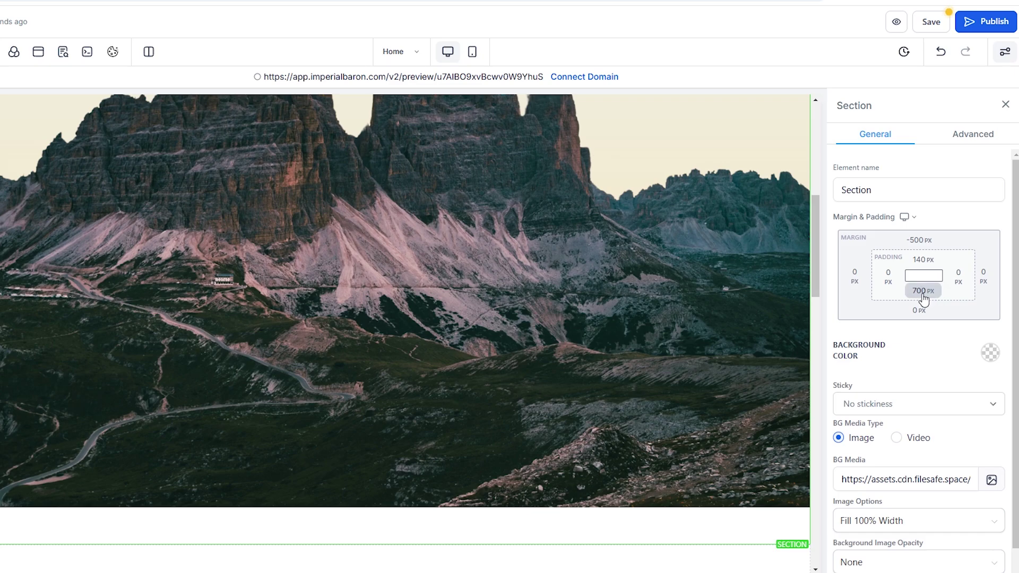
{"action": "scroll", "coordinate": [706, 366], "scroll_direction": "up", "scroll_amount": 3}
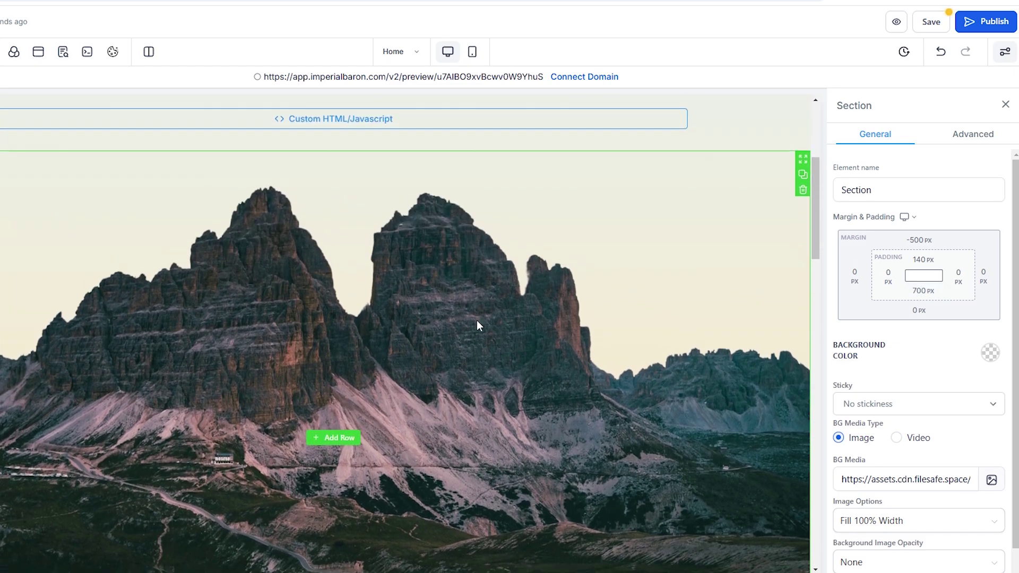
{"action": "scroll", "coordinate": [476, 320], "scroll_direction": "down", "scroll_amount": 1}
{"action": "scroll", "coordinate": [477, 329], "scroll_direction": "up", "scroll_amount": 2}
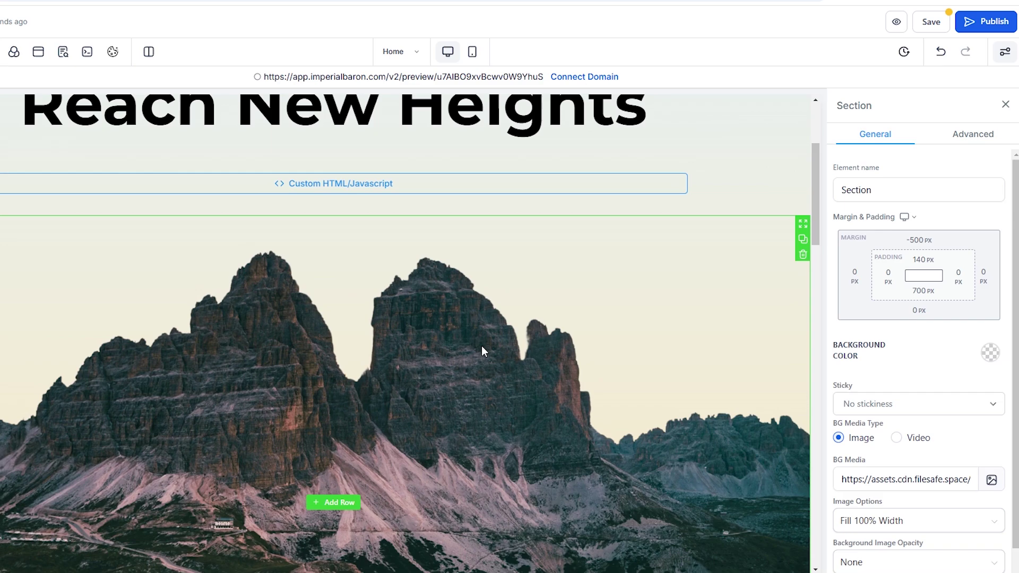
{"action": "scroll", "coordinate": [584, 342], "scroll_direction": "down", "scroll_amount": 2}
{"action": "scroll", "coordinate": [636, 345], "scroll_direction": "down", "scroll_amount": 2}
{"action": "scroll", "coordinate": [577, 331], "scroll_direction": "up", "scroll_amount": 2}
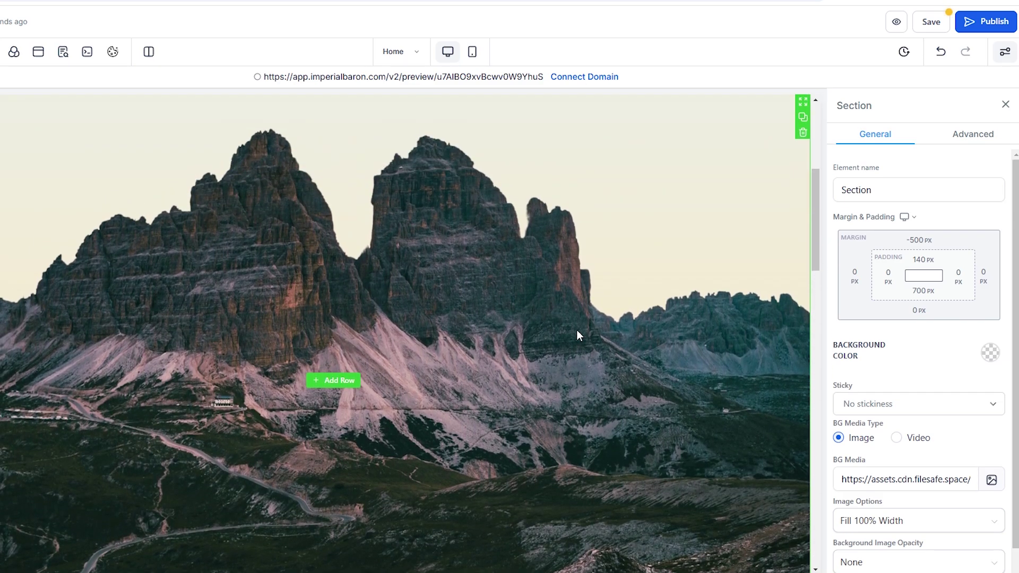
{"action": "scroll", "coordinate": [576, 333], "scroll_direction": "down", "scroll_amount": 1}
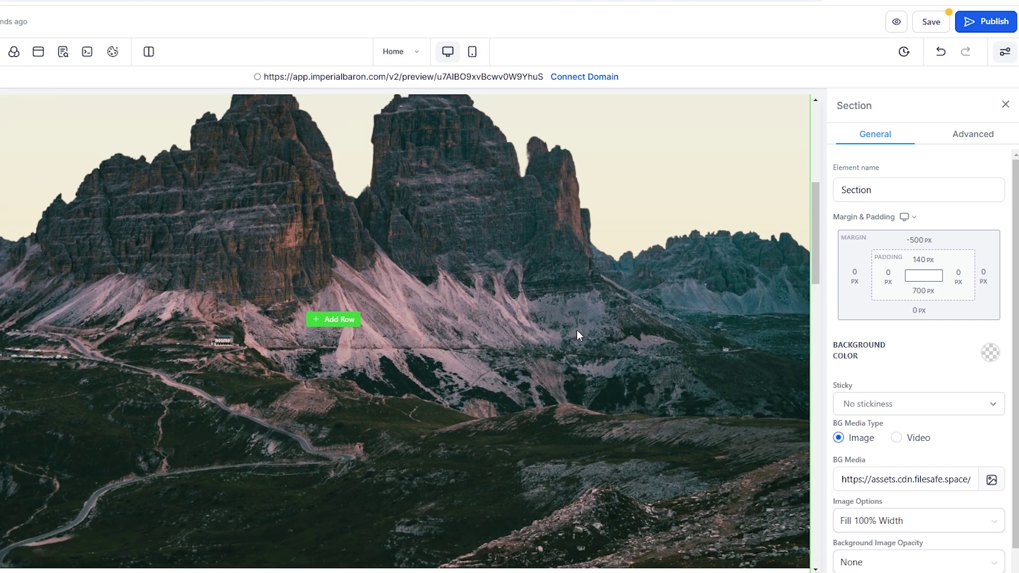
{"action": "scroll", "coordinate": [541, 366], "scroll_direction": "up", "scroll_amount": 2}
{"action": "scroll", "coordinate": [541, 366], "scroll_direction": "down", "scroll_amount": 2}
{"action": "scroll", "coordinate": [650, 309], "scroll_direction": "down", "scroll_amount": 3}
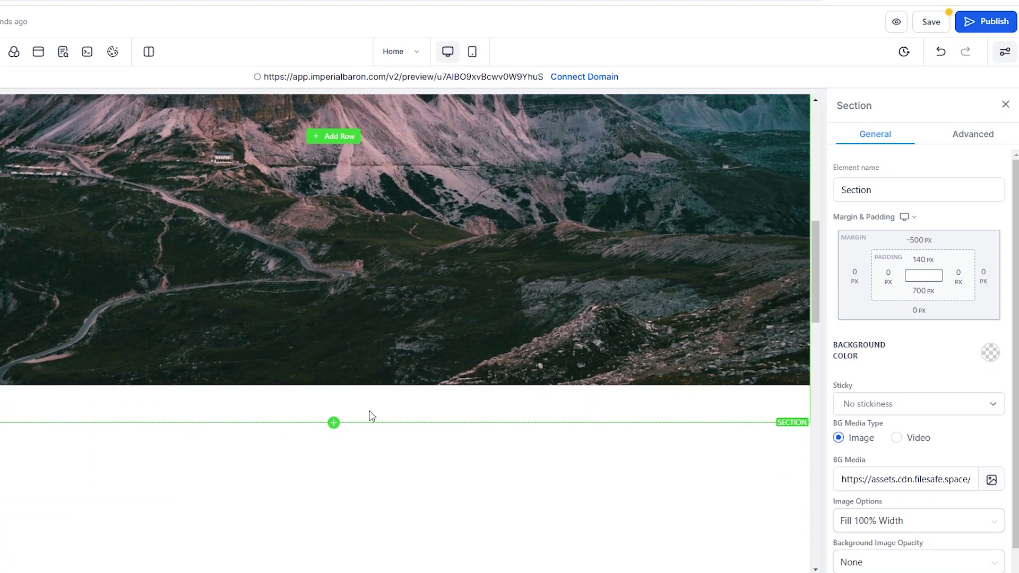
{"action": "scroll", "coordinate": [373, 455], "scroll_direction": "up", "scroll_amount": 3}
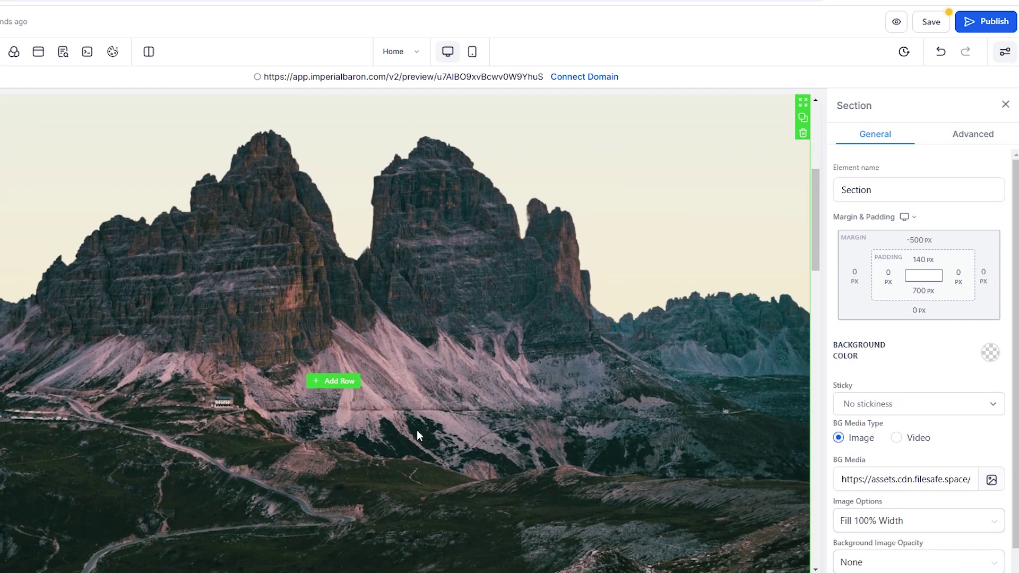
{"action": "scroll", "coordinate": [467, 348], "scroll_direction": "up", "scroll_amount": 2}
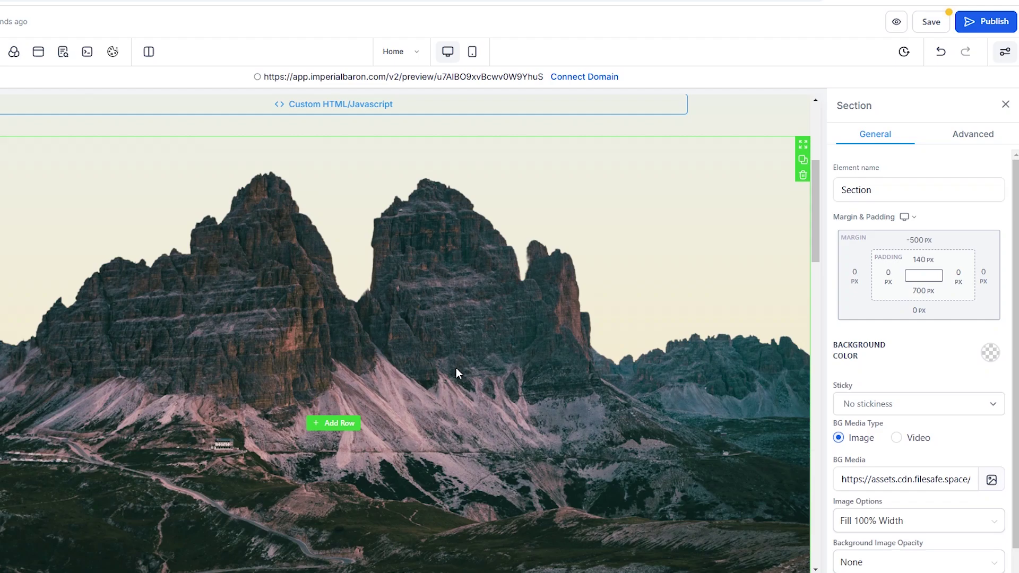
{"action": "scroll", "coordinate": [454, 382], "scroll_direction": "down", "scroll_amount": 1}
{"action": "scroll", "coordinate": [452, 396], "scroll_direction": "up", "scroll_amount": 5}
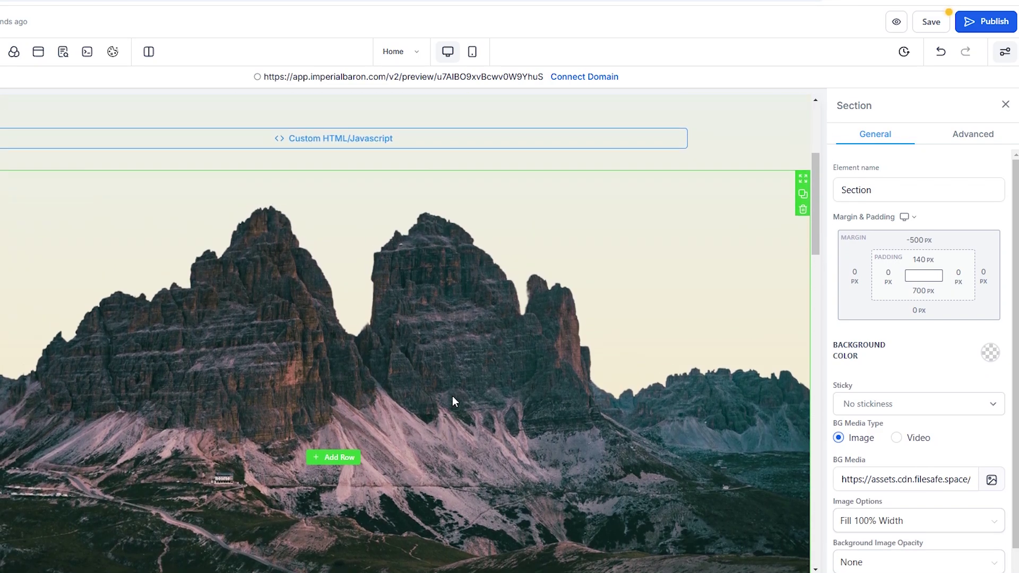
{"action": "left_click", "coordinate": [860, 487]}
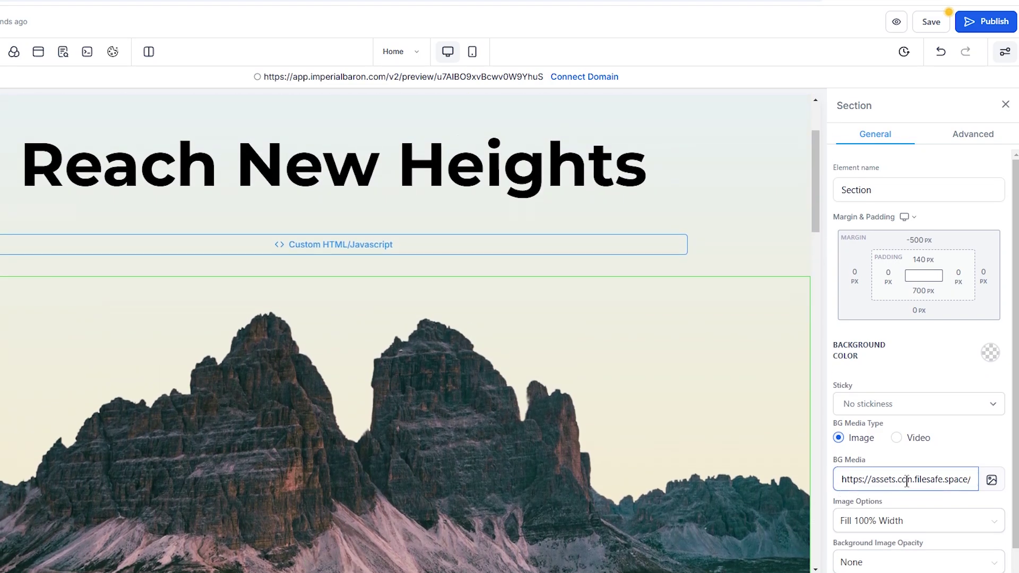
{"action": "left_click", "coordinate": [905, 516]}
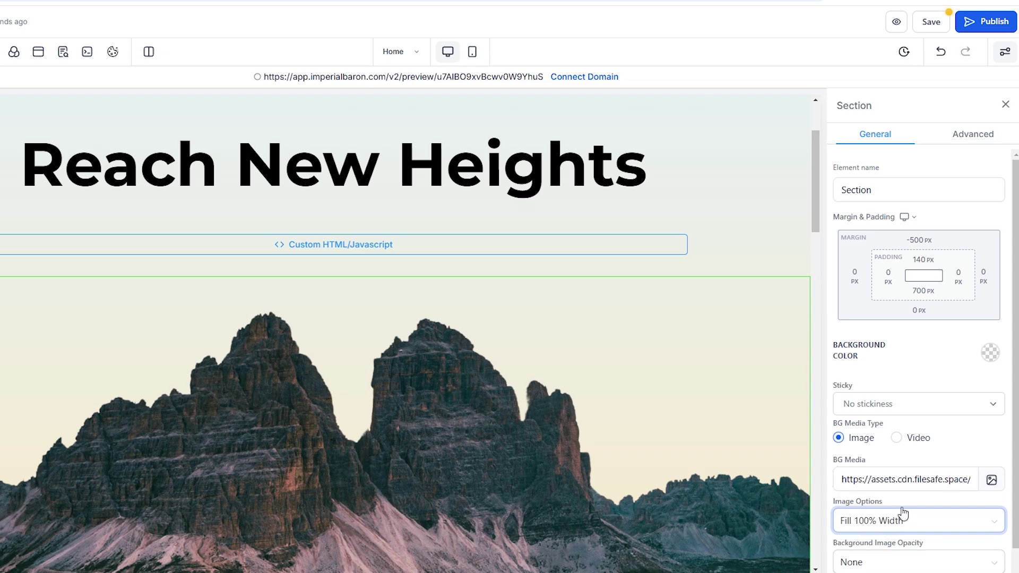
{"action": "left_click", "coordinate": [888, 524]}
{"action": "scroll", "coordinate": [888, 524], "scroll_direction": "down", "scroll_amount": 1}
{"action": "left_click", "coordinate": [896, 485]}
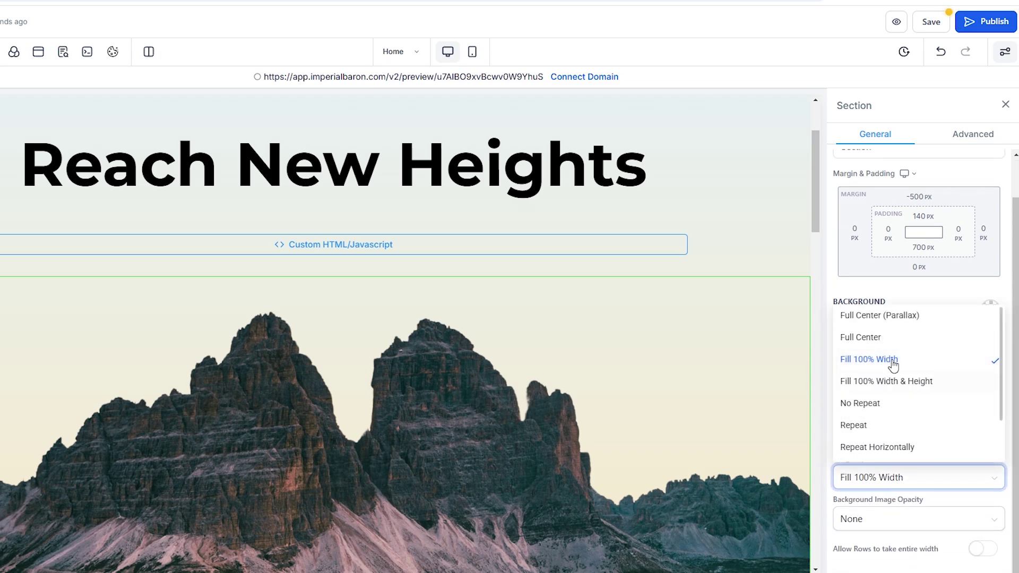
{"action": "left_click", "coordinate": [886, 324]}
{"action": "scroll", "coordinate": [711, 408], "scroll_direction": "up", "scroll_amount": 3}
{"action": "scroll", "coordinate": [711, 407], "scroll_direction": "down", "scroll_amount": 4}
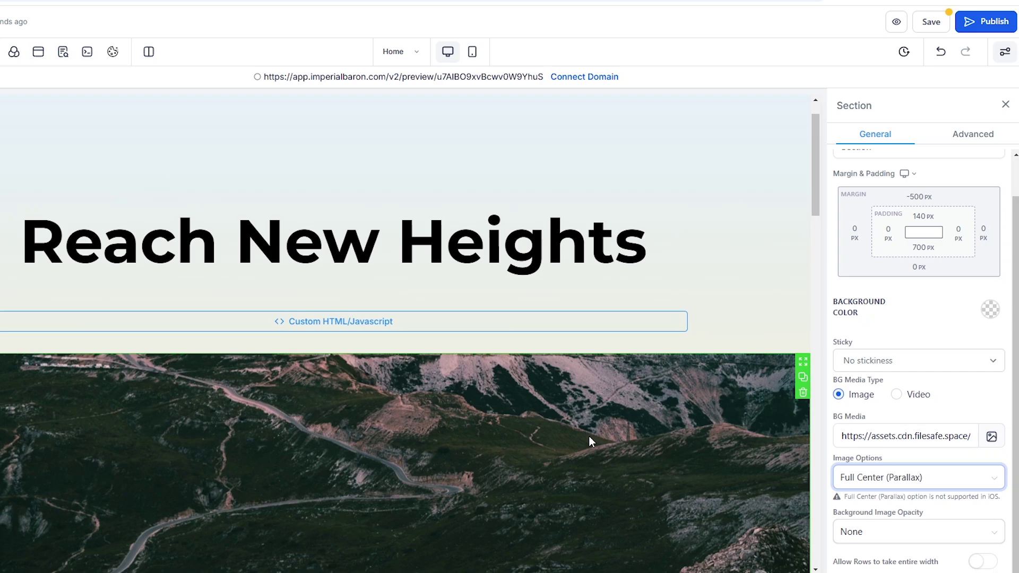
{"action": "scroll", "coordinate": [589, 442], "scroll_direction": "up", "scroll_amount": 1}
{"action": "left_click", "coordinate": [870, 478]}
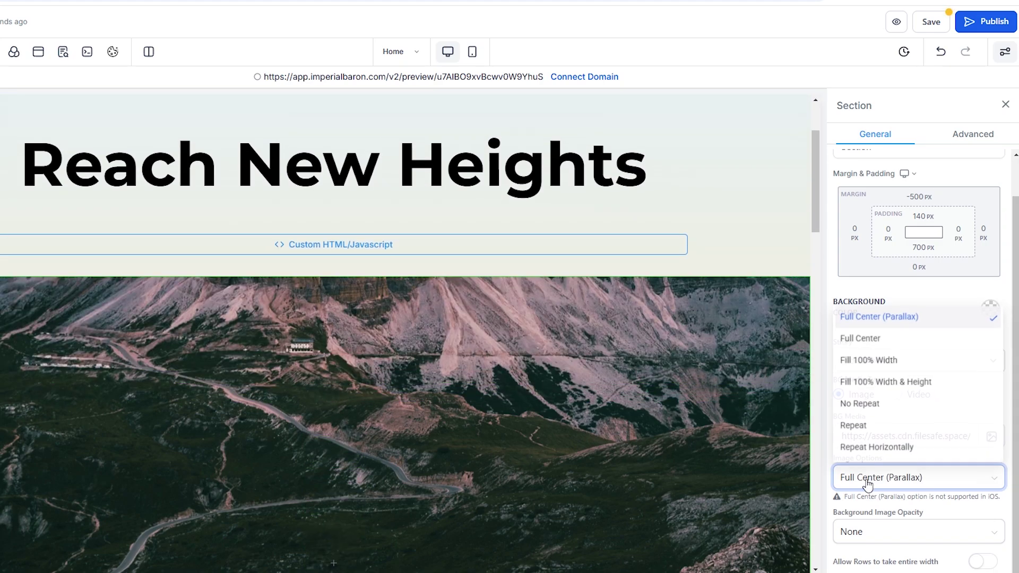
{"action": "left_click", "coordinate": [882, 343]}
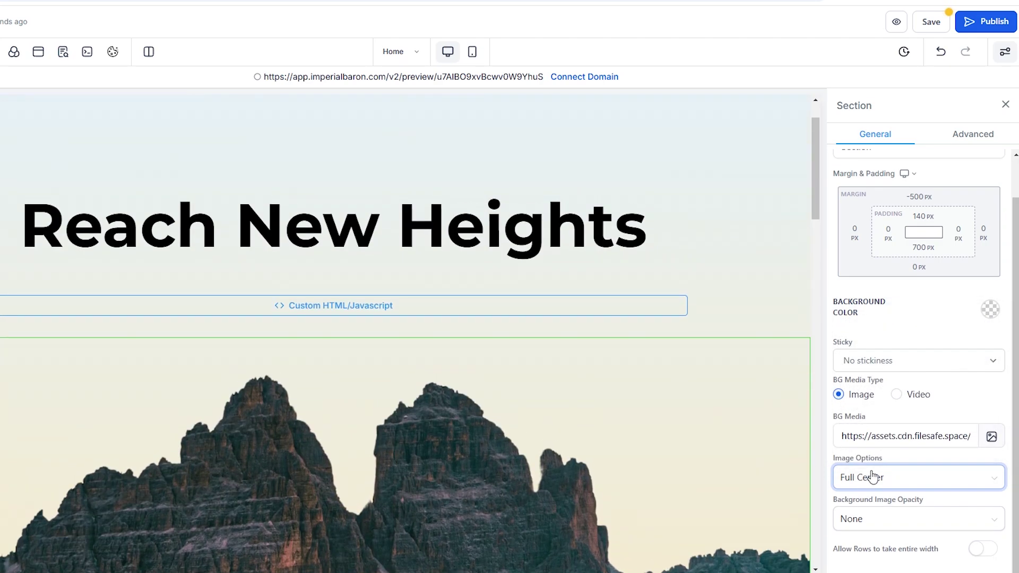
{"action": "left_click", "coordinate": [872, 477]}
{"action": "left_click", "coordinate": [856, 357]}
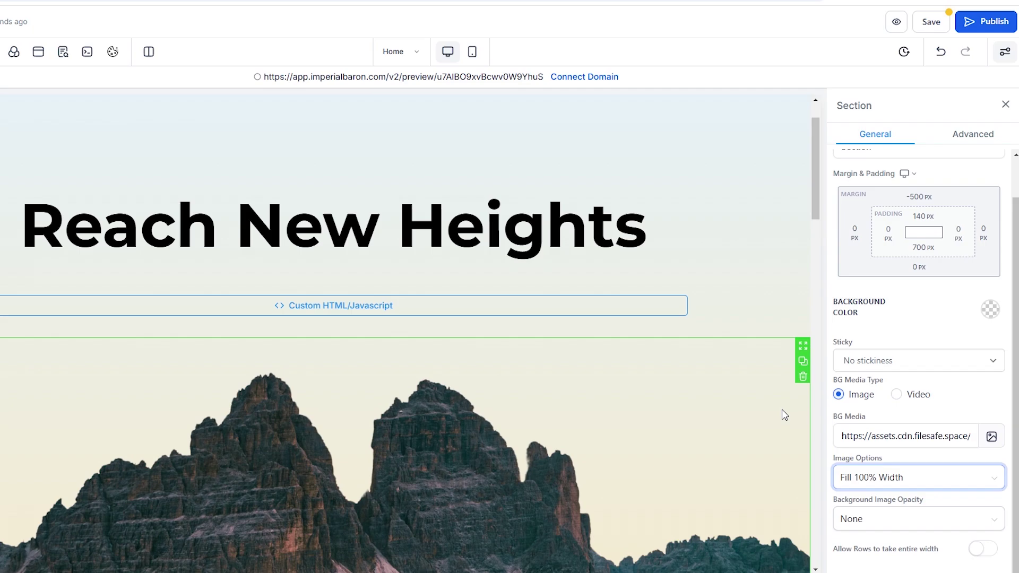
{"action": "scroll", "coordinate": [688, 419], "scroll_direction": "down", "scroll_amount": 2}
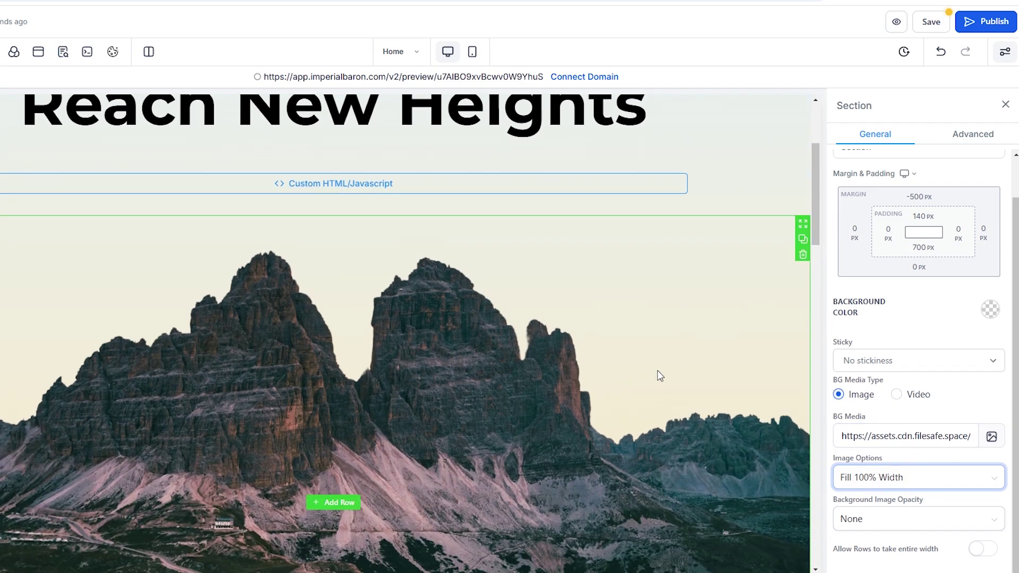
{"action": "scroll", "coordinate": [695, 435], "scroll_direction": "up", "scroll_amount": 1}
{"action": "scroll", "coordinate": [565, 409], "scroll_direction": "down", "scroll_amount": 1}
{"action": "left_click", "coordinate": [566, 406]}
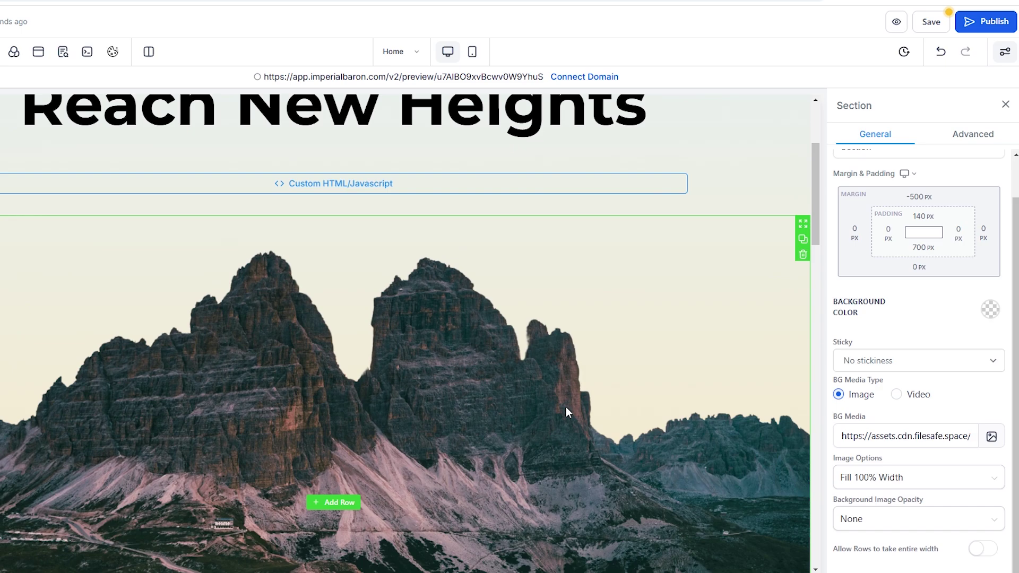
{"action": "scroll", "coordinate": [598, 393], "scroll_direction": "down", "scroll_amount": 1}
{"action": "scroll", "coordinate": [599, 393], "scroll_direction": "up", "scroll_amount": 1}
{"action": "scroll", "coordinate": [621, 333], "scroll_direction": "down", "scroll_amount": 1}
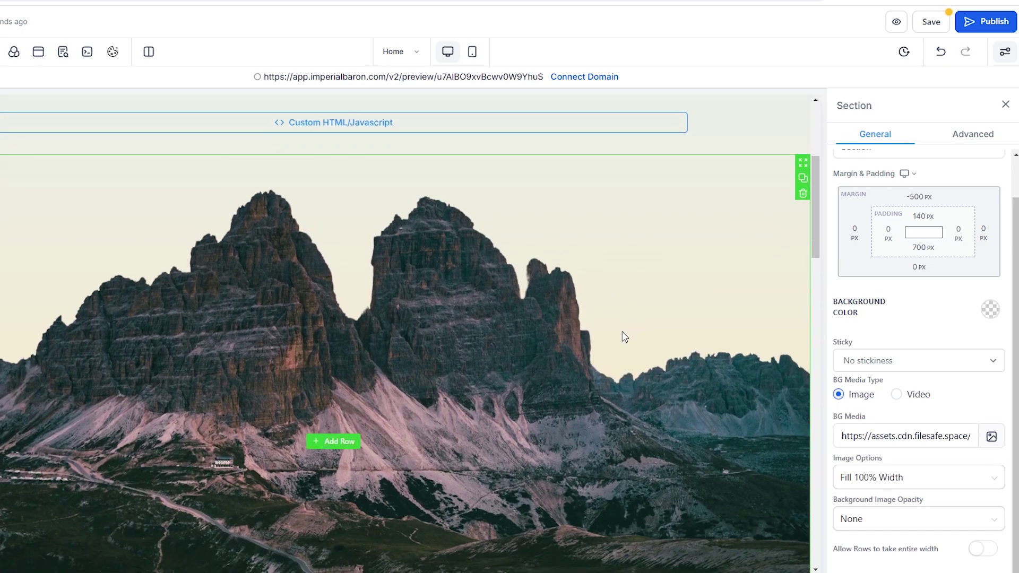
{"action": "scroll", "coordinate": [624, 336], "scroll_direction": "up", "scroll_amount": 1}
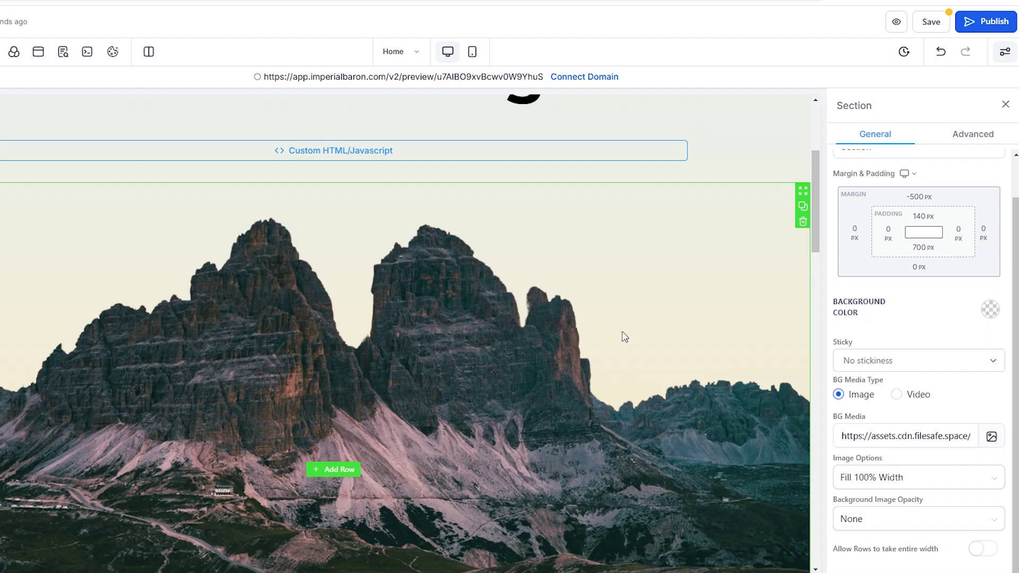
{"action": "scroll", "coordinate": [624, 336], "scroll_direction": "down", "scroll_amount": 1}
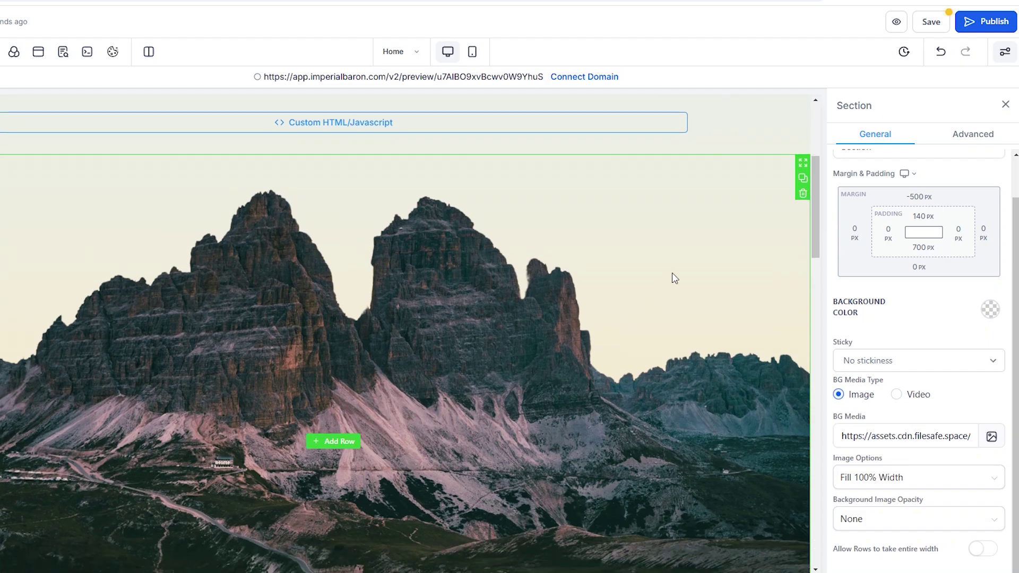
{"action": "scroll", "coordinate": [528, 289], "scroll_direction": "down", "scroll_amount": 1}
{"action": "scroll", "coordinate": [629, 277], "scroll_direction": "up", "scroll_amount": 1}
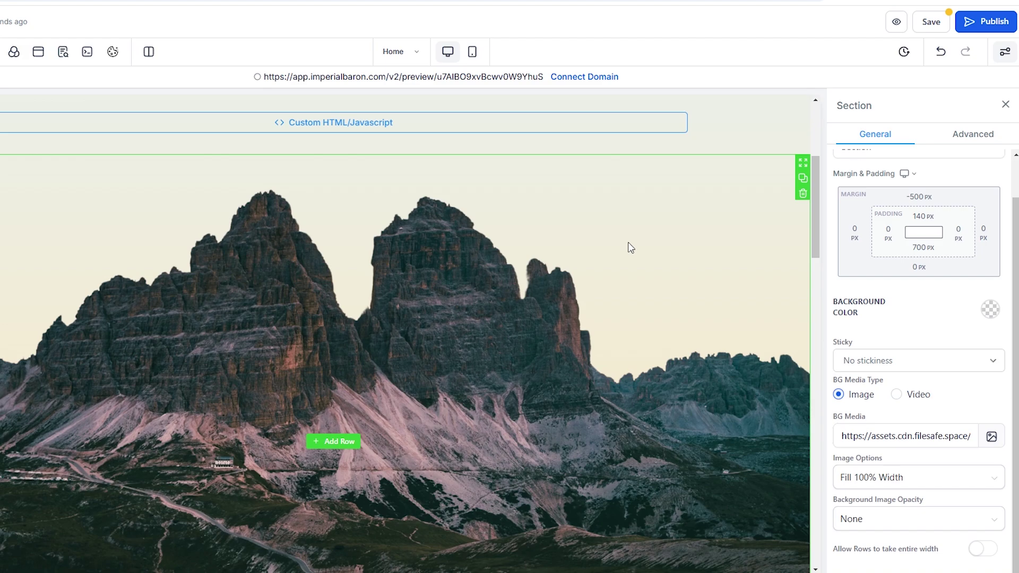
{"action": "scroll", "coordinate": [634, 335], "scroll_direction": "up", "scroll_amount": 1}
{"action": "scroll", "coordinate": [635, 335], "scroll_direction": "down", "scroll_amount": 1}
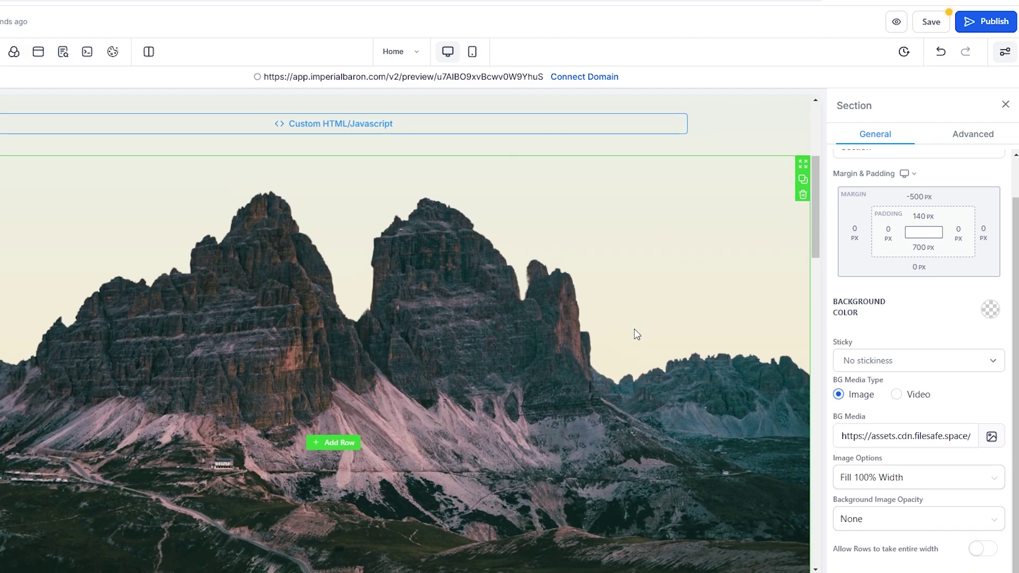
{"action": "scroll", "coordinate": [587, 336], "scroll_direction": "up", "scroll_amount": 3}
{"action": "scroll", "coordinate": [565, 316], "scroll_direction": "down", "scroll_amount": 1}
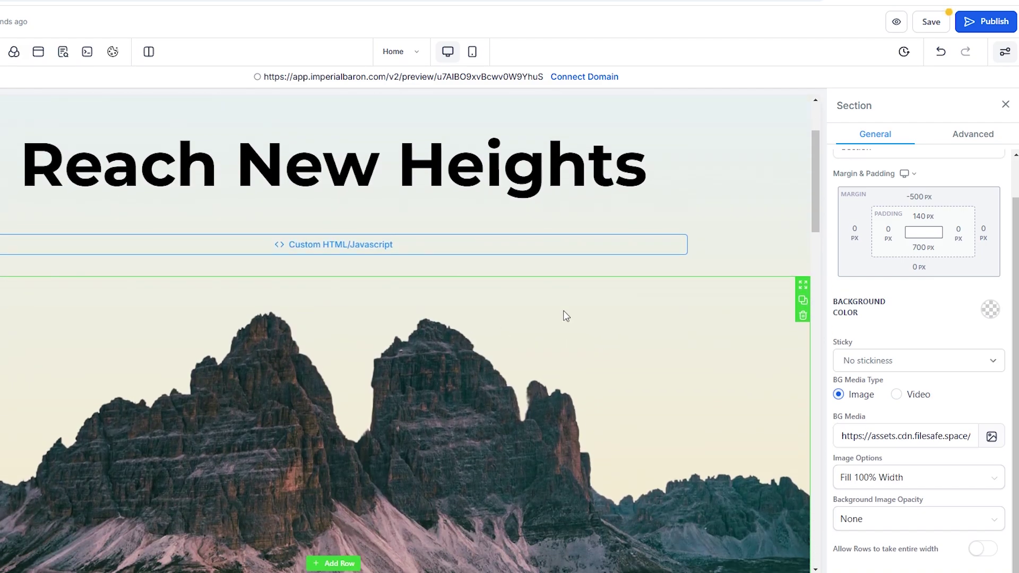
{"action": "scroll", "coordinate": [566, 316], "scroll_direction": "down", "scroll_amount": 2}
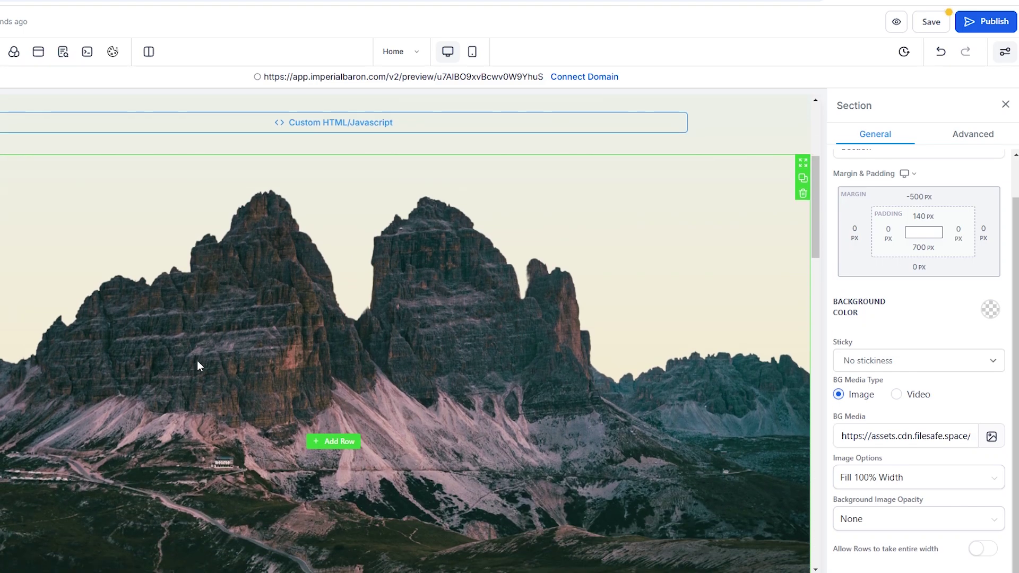
{"action": "scroll", "coordinate": [533, 375], "scroll_direction": "up", "scroll_amount": 2}
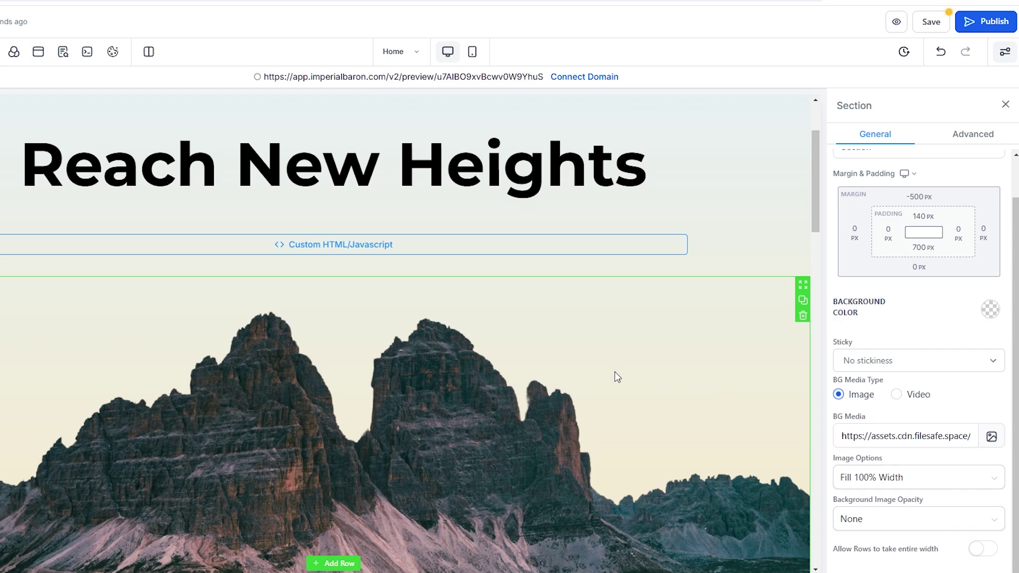
{"action": "scroll", "coordinate": [614, 374], "scroll_direction": "down", "scroll_amount": 2}
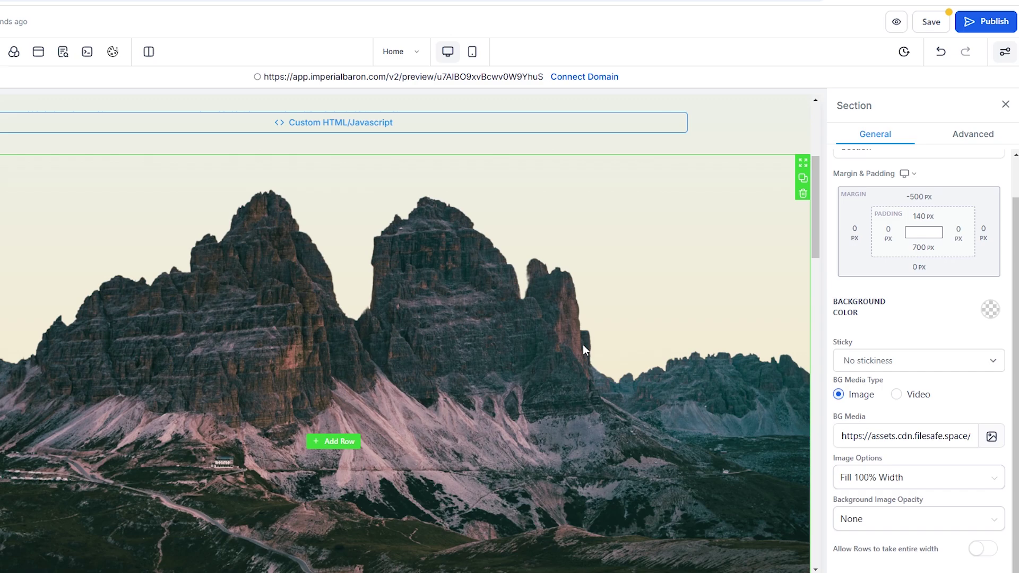
{"action": "scroll", "coordinate": [171, 383], "scroll_direction": "up", "scroll_amount": 1}
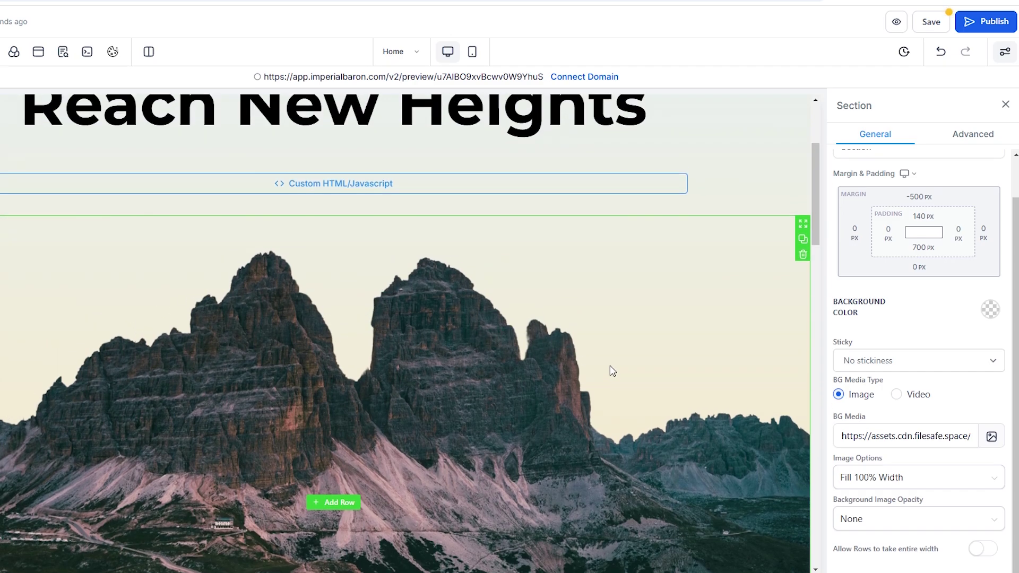
{"action": "scroll", "coordinate": [612, 370], "scroll_direction": "up", "scroll_amount": 2}
{"action": "scroll", "coordinate": [612, 370], "scroll_direction": "up", "scroll_amount": 1}
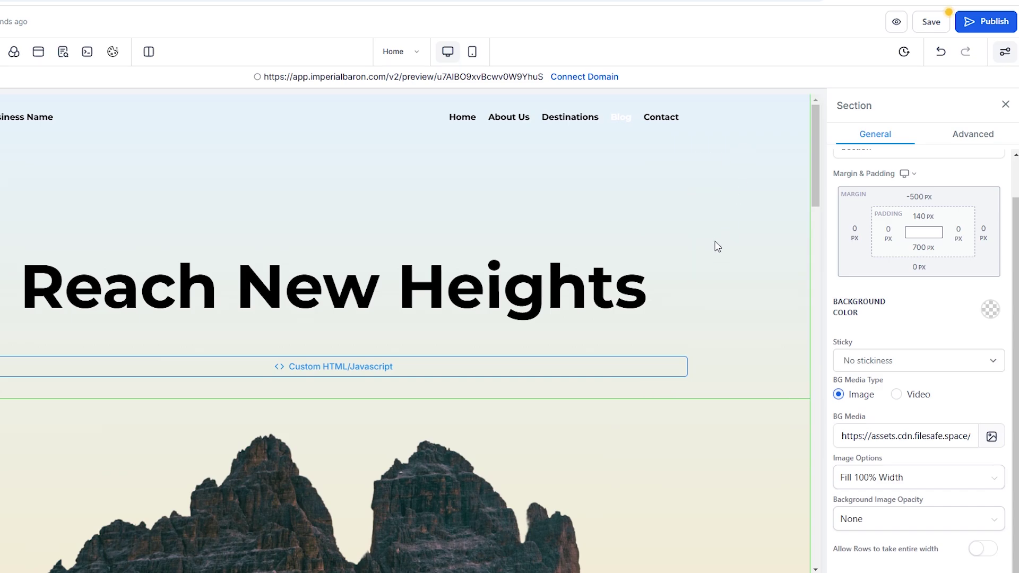
{"action": "scroll", "coordinate": [705, 250], "scroll_direction": "down", "scroll_amount": 3}
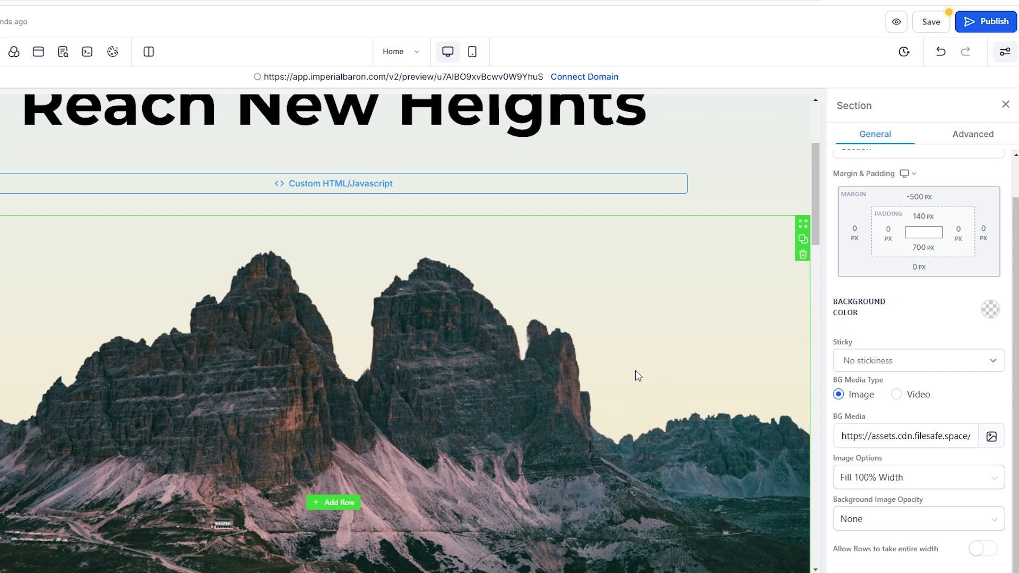
{"action": "scroll", "coordinate": [637, 374], "scroll_direction": "up", "scroll_amount": 3}
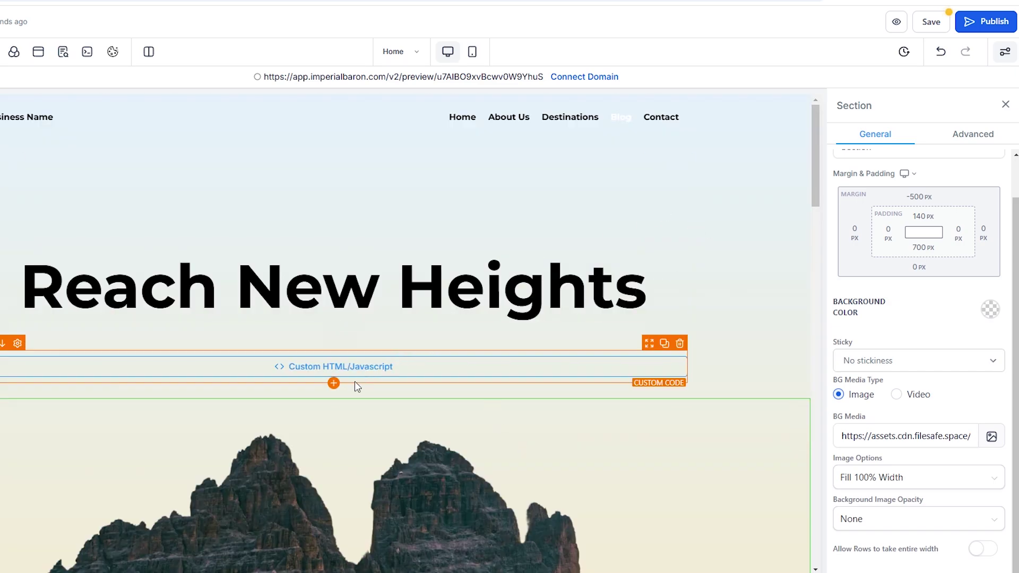
Step: Open the Custom HTML element's code editor and review the parallax scroll-listener script
{"action": "left_click", "coordinate": [385, 375]}
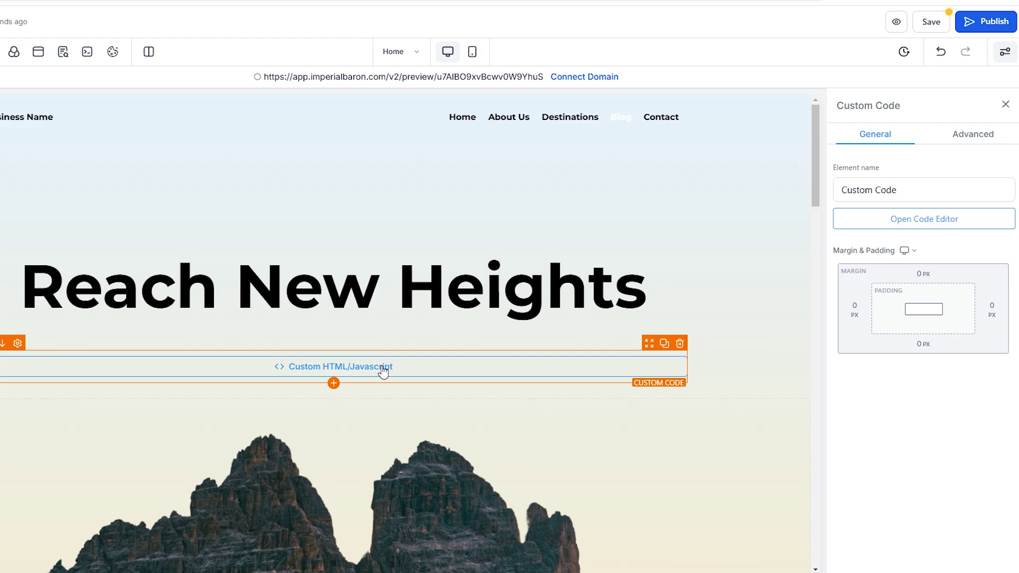
{"action": "left_click", "coordinate": [855, 220]}
{"action": "left_click_drag", "start_coordinate": [320, 266], "coordinate": [223, 182]}
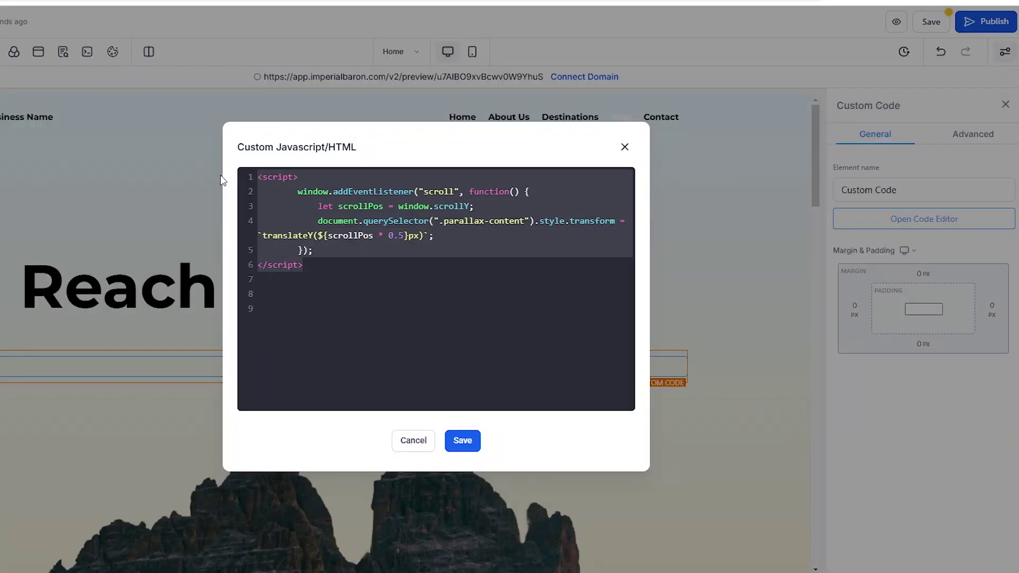
{"action": "left_click", "coordinate": [396, 309]}
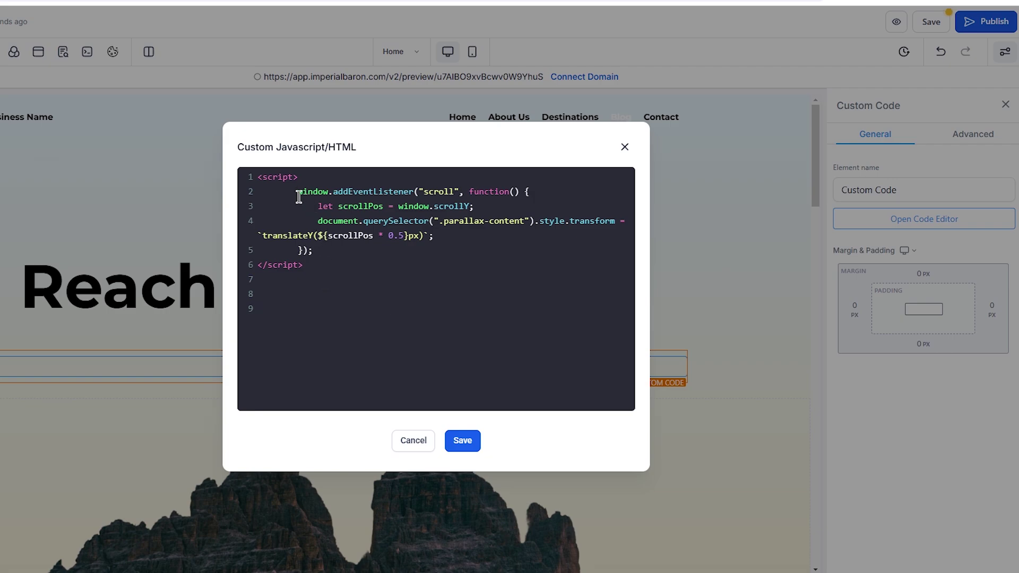
{"action": "left_click_drag", "start_coordinate": [297, 192], "coordinate": [357, 272]}
{"action": "left_click", "coordinate": [357, 272]}
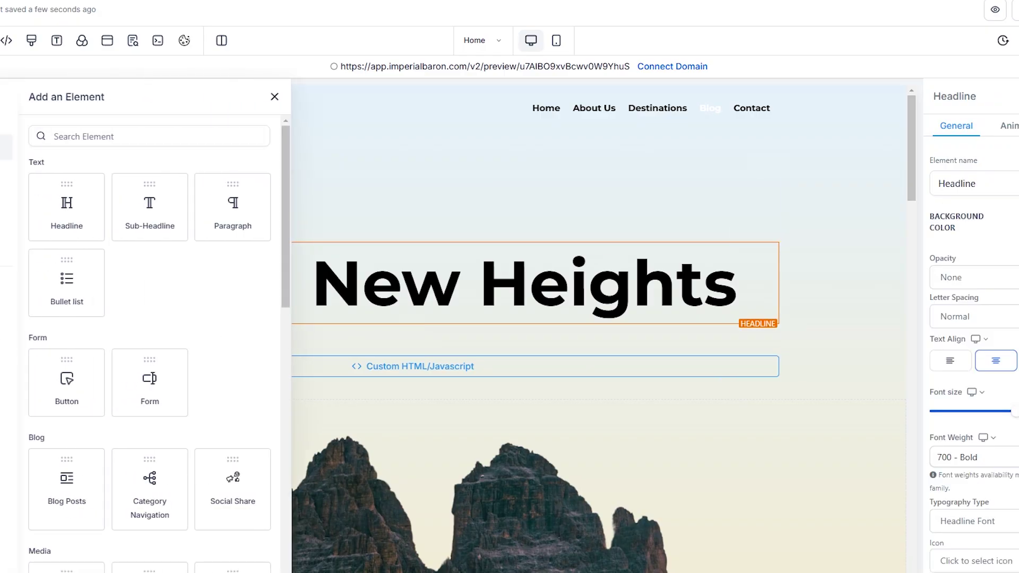
Step: Add a black button under the heading and set its Full Width option to Fluid
{"action": "left_click", "coordinate": [66, 382]}
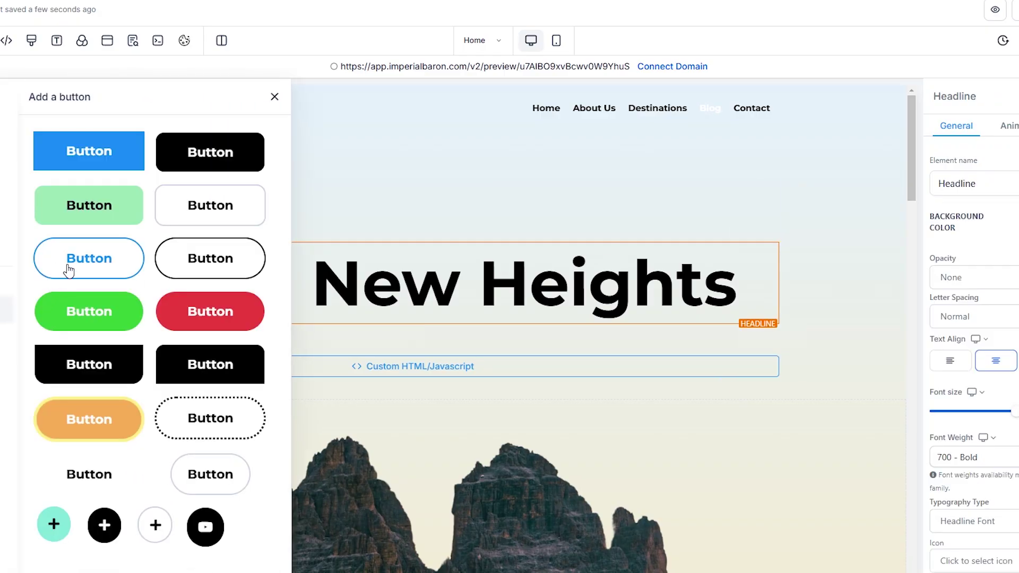
{"action": "left_click", "coordinate": [209, 152]}
{"action": "scroll", "coordinate": [976, 219], "scroll_direction": "down", "scroll_amount": 5}
{"action": "left_click", "coordinate": [976, 219]}
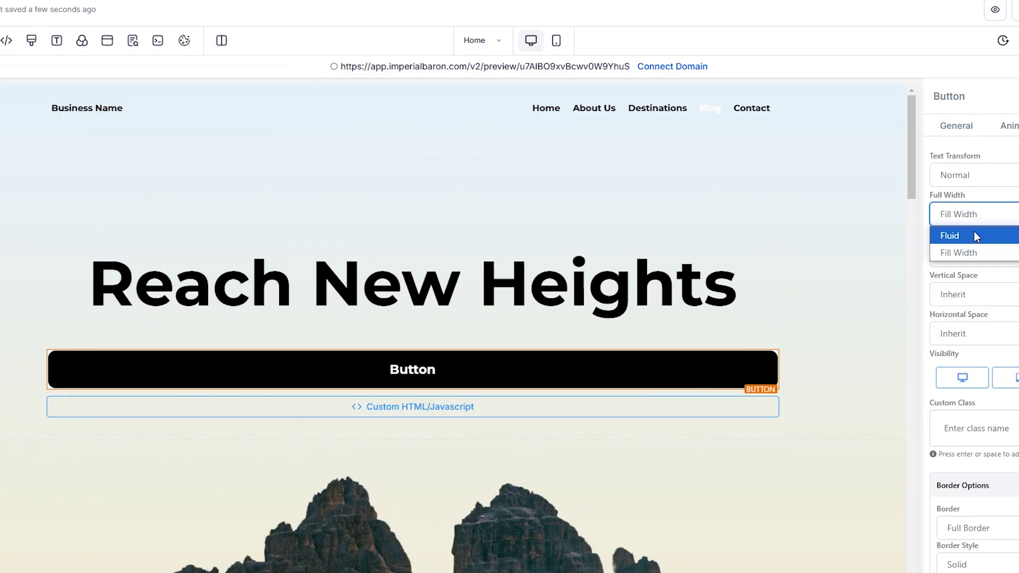
{"action": "left_click", "coordinate": [974, 232]}
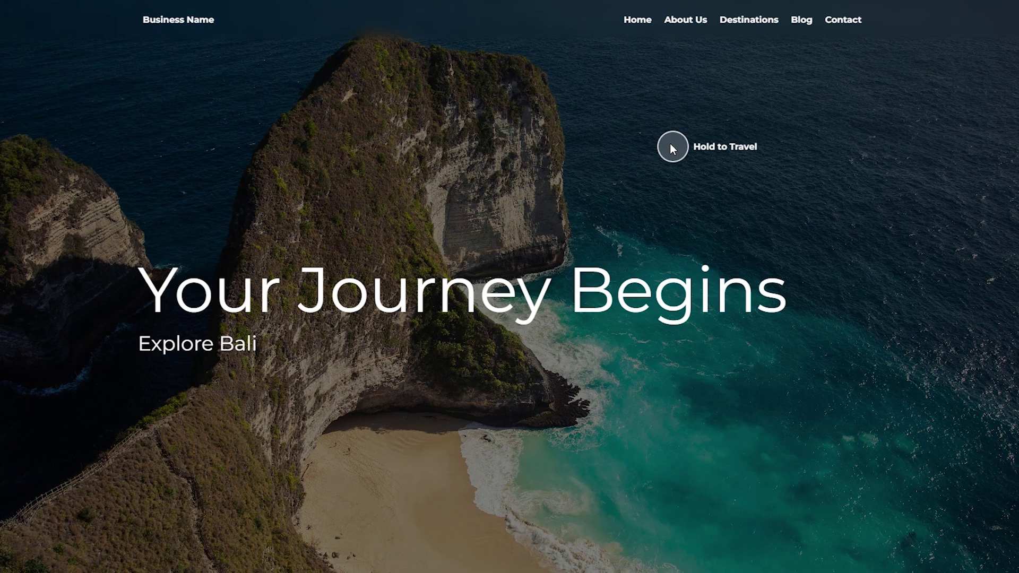
Step: Hold the Hold to Travel prompt repeatedly to cycle from Bali through Paris and Tuscany to the Maldives
{"action": "left_click", "coordinate": [670, 144]}
{"action": "left_click", "coordinate": [660, 170]}
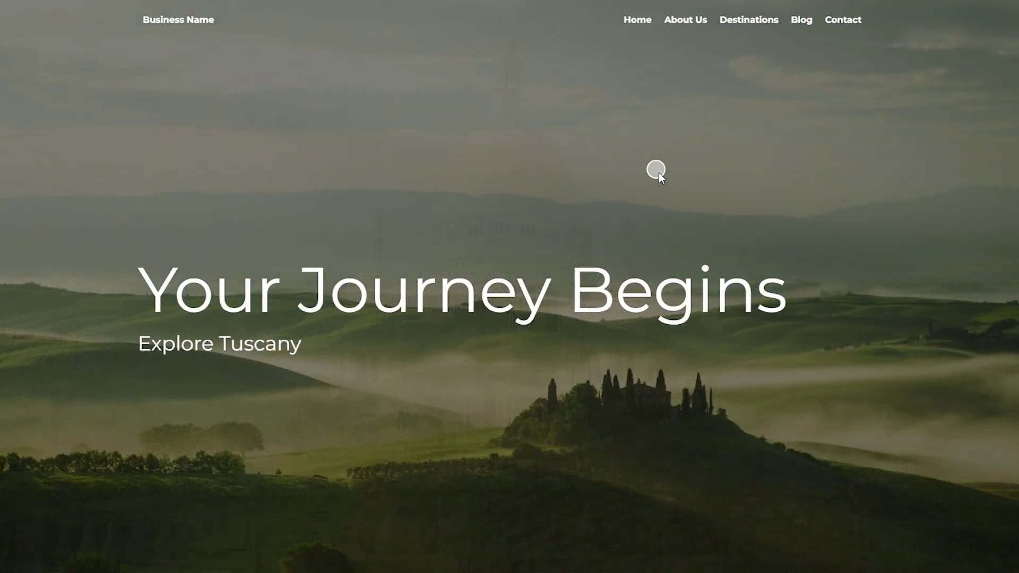
{"action": "left_click", "coordinate": [399, 383]}
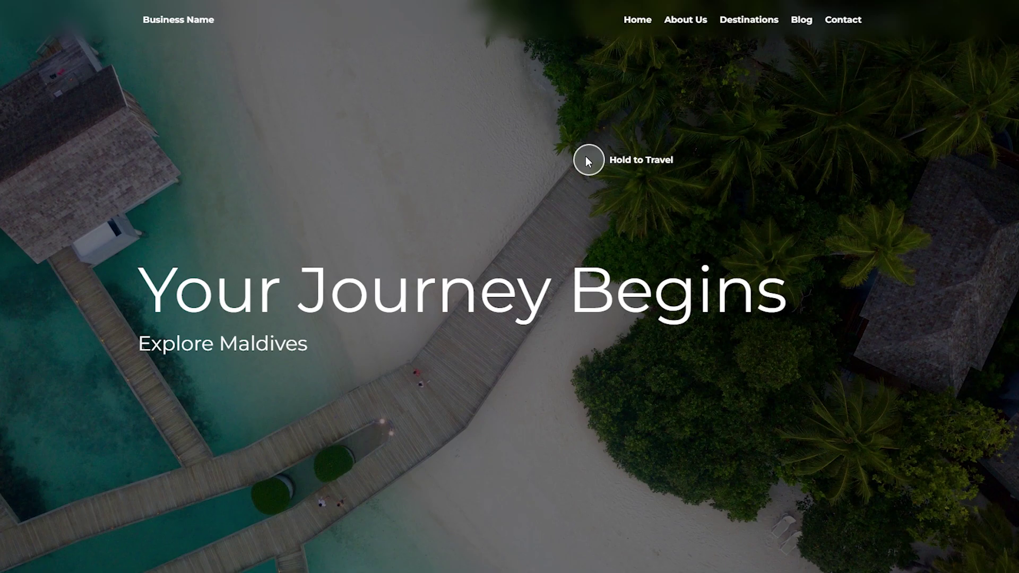
{"action": "left_click", "coordinate": [536, 167]}
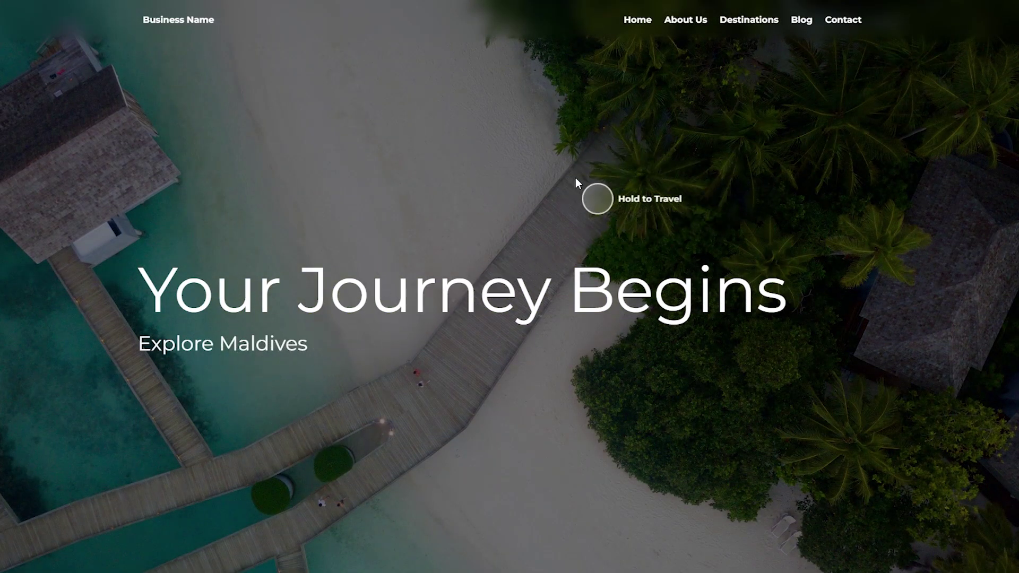
Step: Keep holding the Hold to Travel prompt until the hero loops back to Bali
{"action": "left_click_drag", "start_coordinate": [578, 182], "coordinate": [576, 178]}
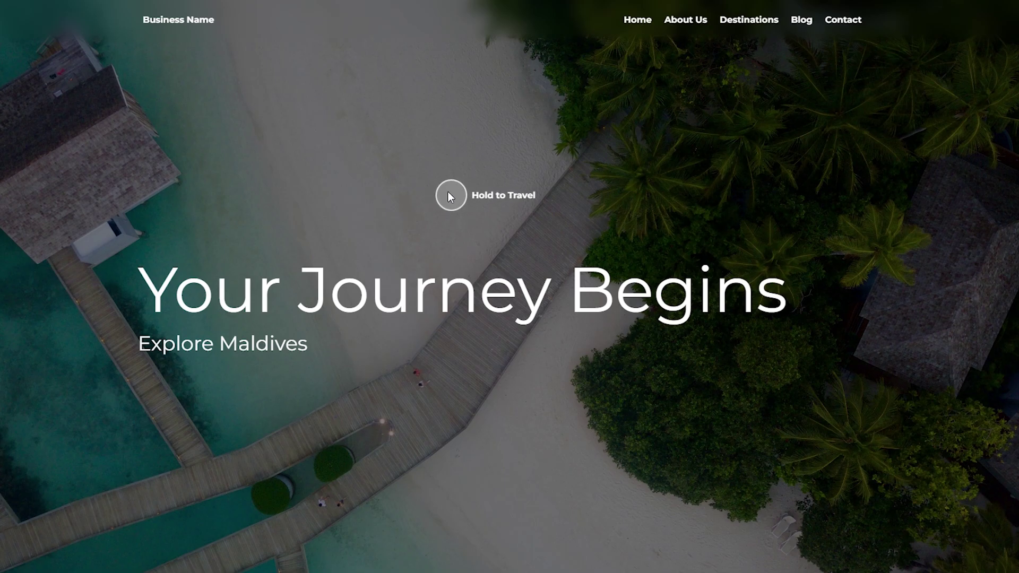
{"action": "left_click", "coordinate": [448, 193]}
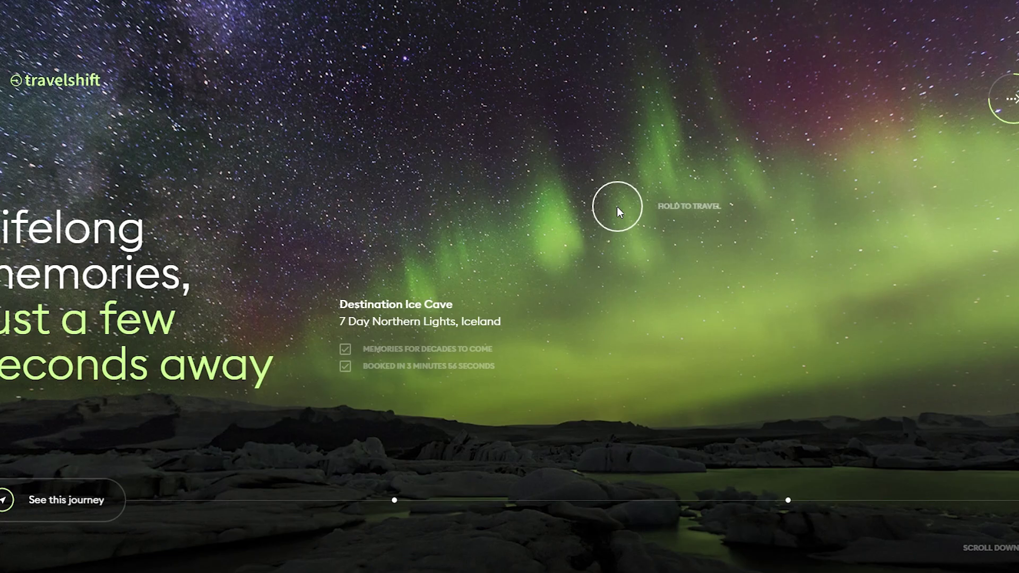
Step: Hold 'HOLD TO TRAVEL' on travelshift.com to warp from the Iceland northern lights to Madrid and Toledo
{"action": "left_click_drag", "start_coordinate": [618, 217], "coordinate": [619, 216]}
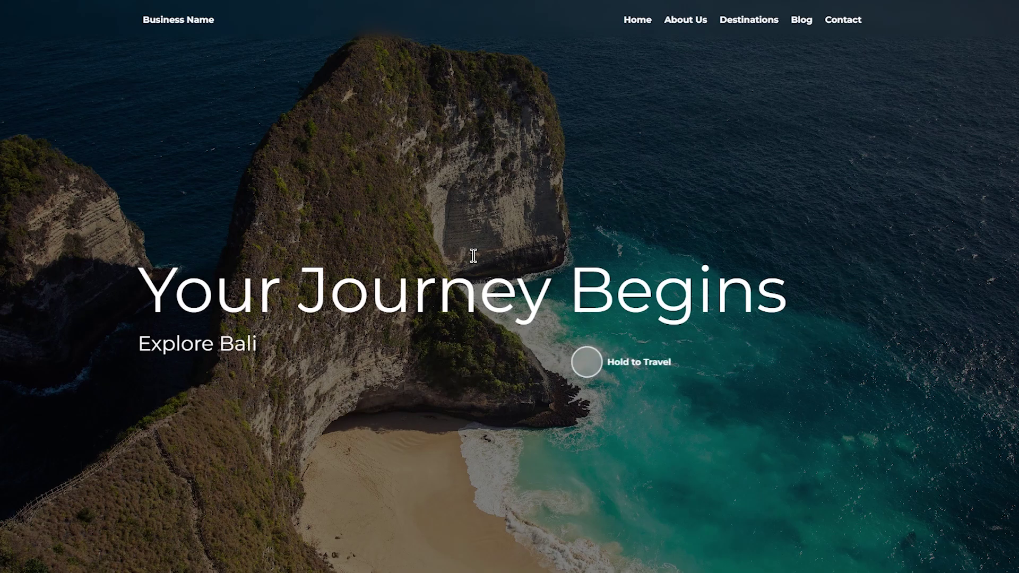
Step: Hold the 'Hold to Travel' cursor in the live preview to cycle the hero on to Maldives
{"action": "left_click_drag", "start_coordinate": [474, 211], "coordinate": [474, 212]}
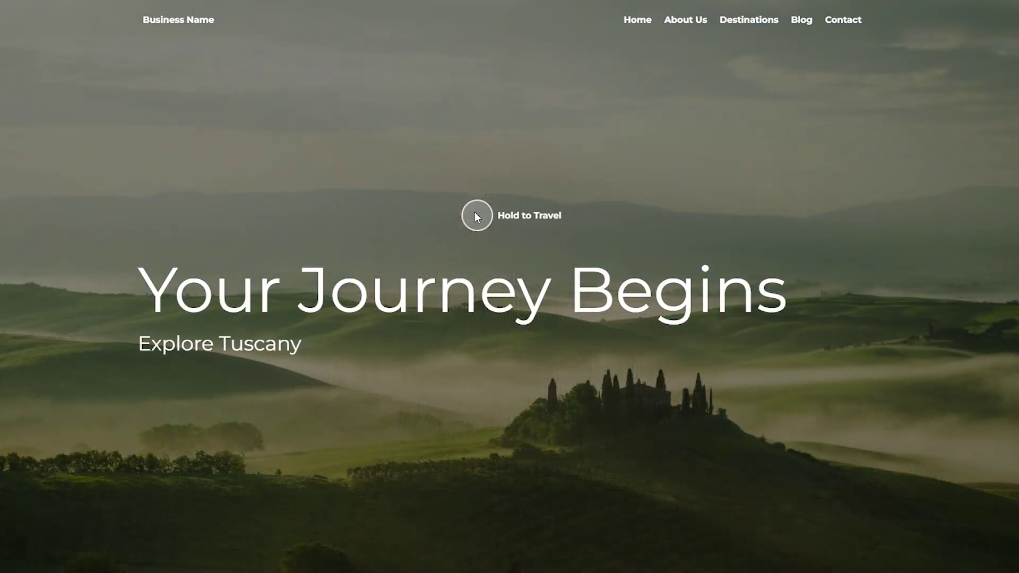
{"action": "scroll", "coordinate": [474, 211], "scroll_direction": "down", "scroll_amount": 1}
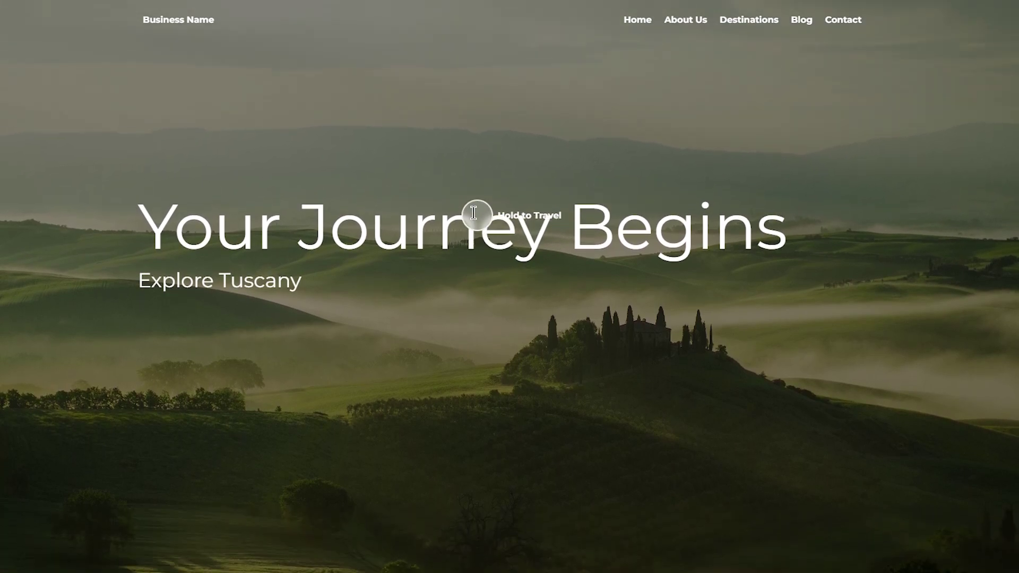
{"action": "scroll", "coordinate": [490, 346], "scroll_direction": "up", "scroll_amount": 1}
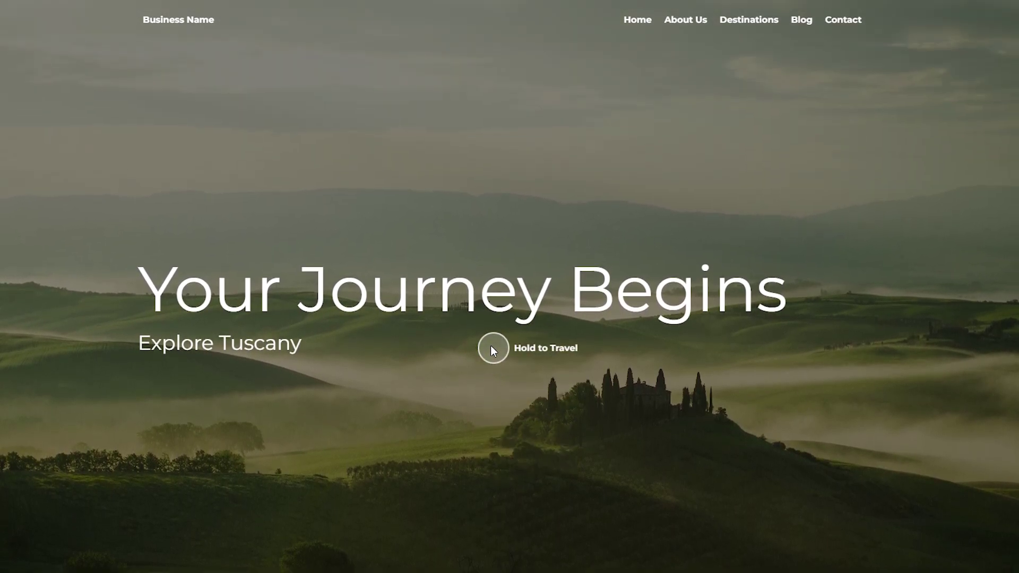
{"action": "scroll", "coordinate": [490, 349], "scroll_direction": "down", "scroll_amount": 1}
{"action": "scroll", "coordinate": [490, 349], "scroll_direction": "up", "scroll_amount": 1}
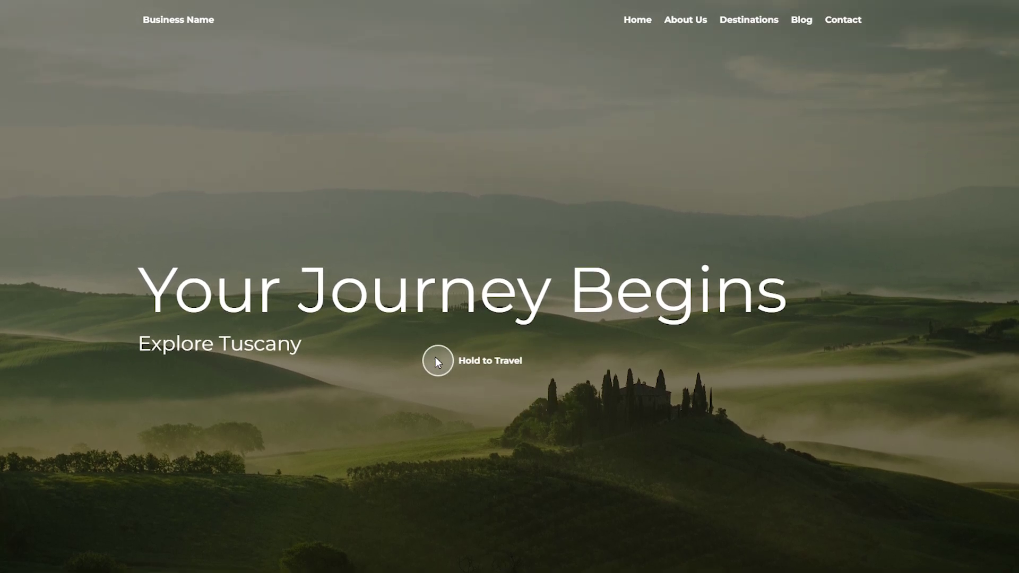
{"action": "scroll", "coordinate": [437, 363], "scroll_direction": "down", "scroll_amount": 1}
{"action": "scroll", "coordinate": [437, 363], "scroll_direction": "up", "scroll_amount": 1}
{"action": "left_click", "coordinate": [599, 199]}
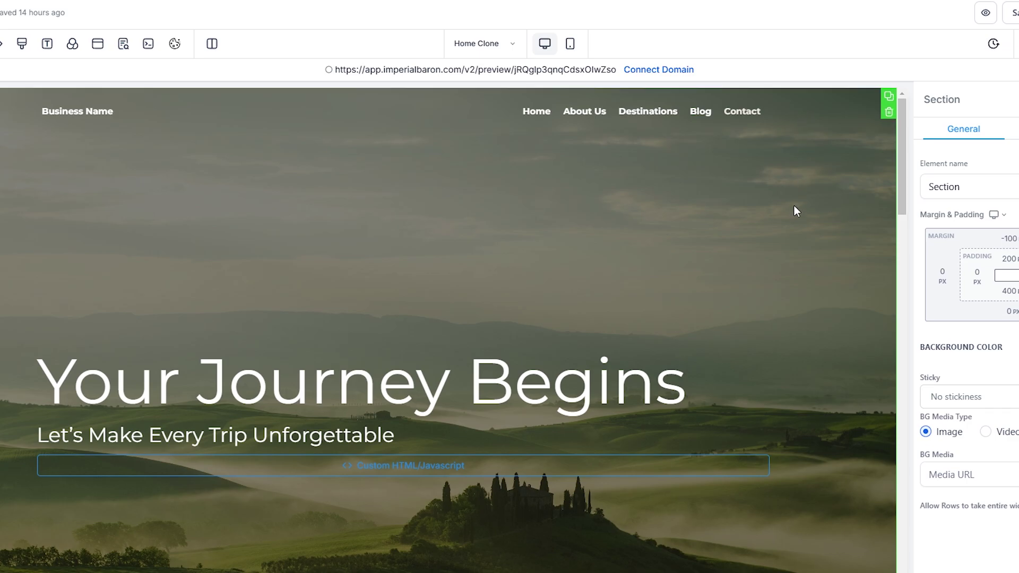
Step: Select the header section and show its Advanced options with the 'blurred' custom class
{"action": "scroll", "coordinate": [795, 319], "scroll_direction": "down", "scroll_amount": 1}
{"action": "scroll", "coordinate": [793, 322], "scroll_direction": "down", "scroll_amount": 5}
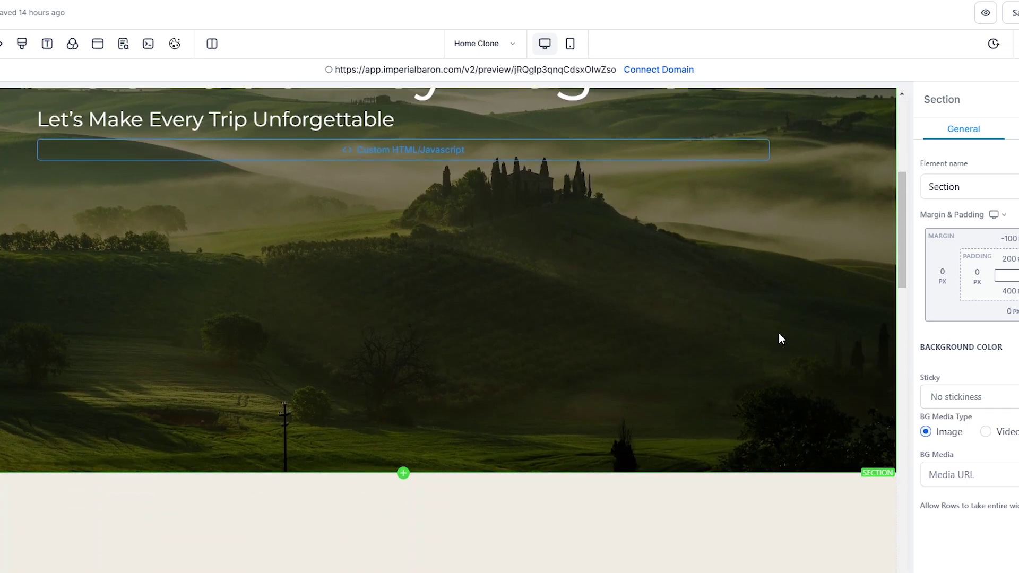
{"action": "scroll", "coordinate": [775, 345], "scroll_direction": "up", "scroll_amount": 6}
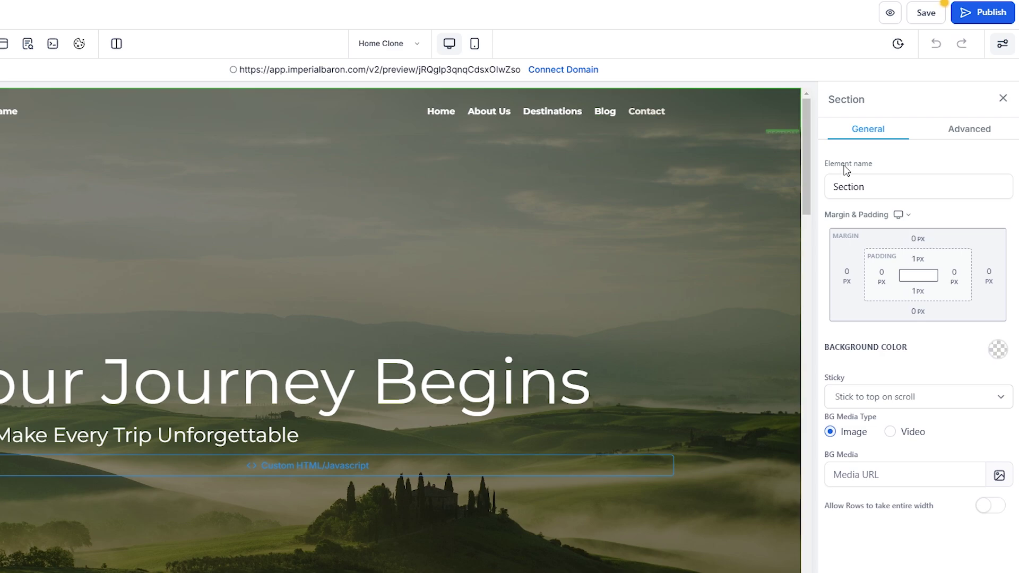
{"action": "left_click", "coordinate": [984, 134]}
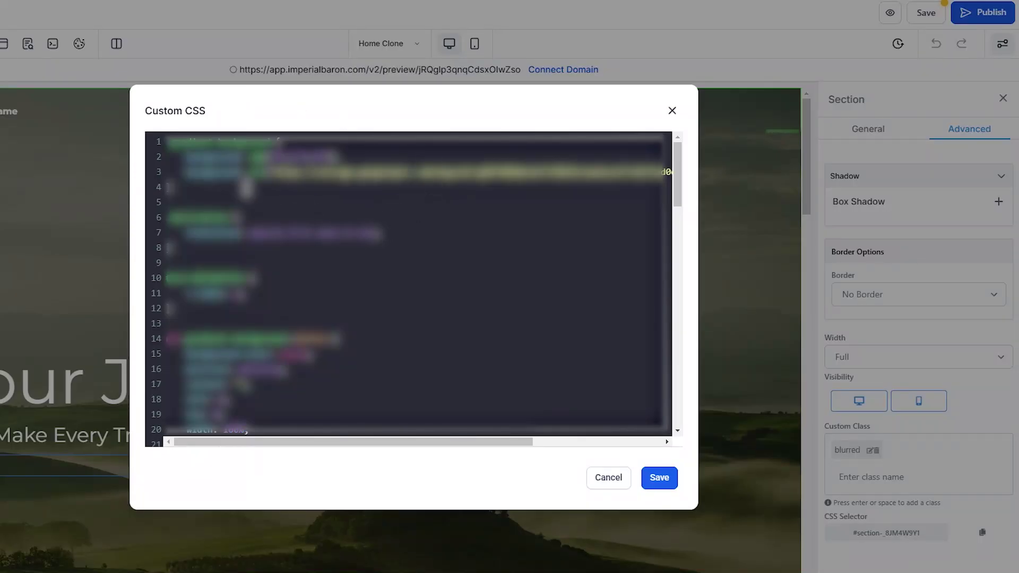
Step: Highlight the .blurred backdrop-blur mask, z-index and shadow rules in Custom CSS, then close it
{"action": "scroll", "coordinate": [297, 212], "scroll_direction": "down", "scroll_amount": 15}
{"action": "left_click_drag", "start_coordinate": [421, 396], "coordinate": [143, 307]}
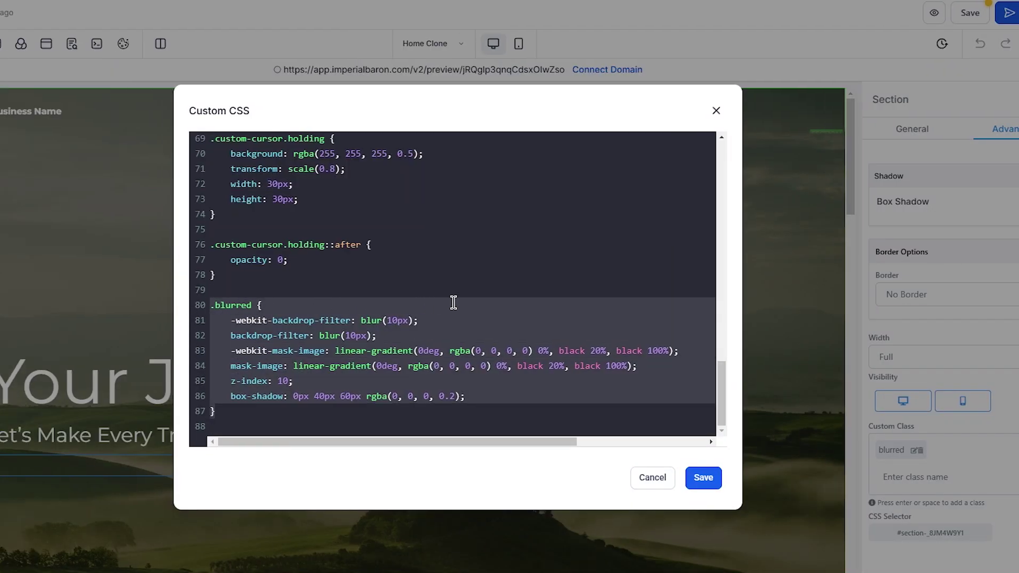
{"action": "left_click", "coordinate": [652, 484]}
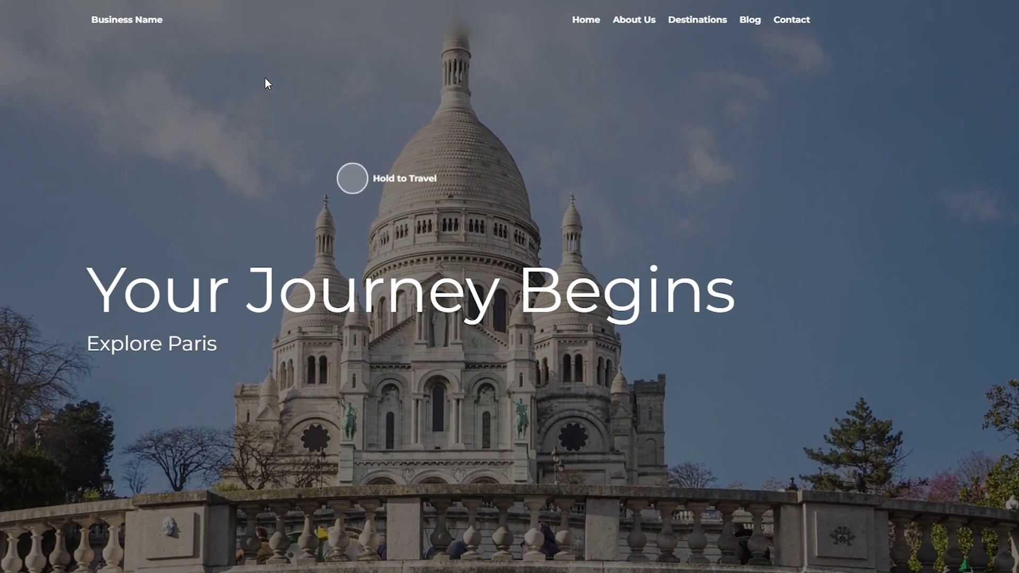
Step: Scroll the live Paris page up and down to confirm the header stays fixed and blurred
{"action": "scroll", "coordinate": [440, 133], "scroll_direction": "down", "scroll_amount": 5}
{"action": "scroll", "coordinate": [443, 154], "scroll_direction": "up", "scroll_amount": 3}
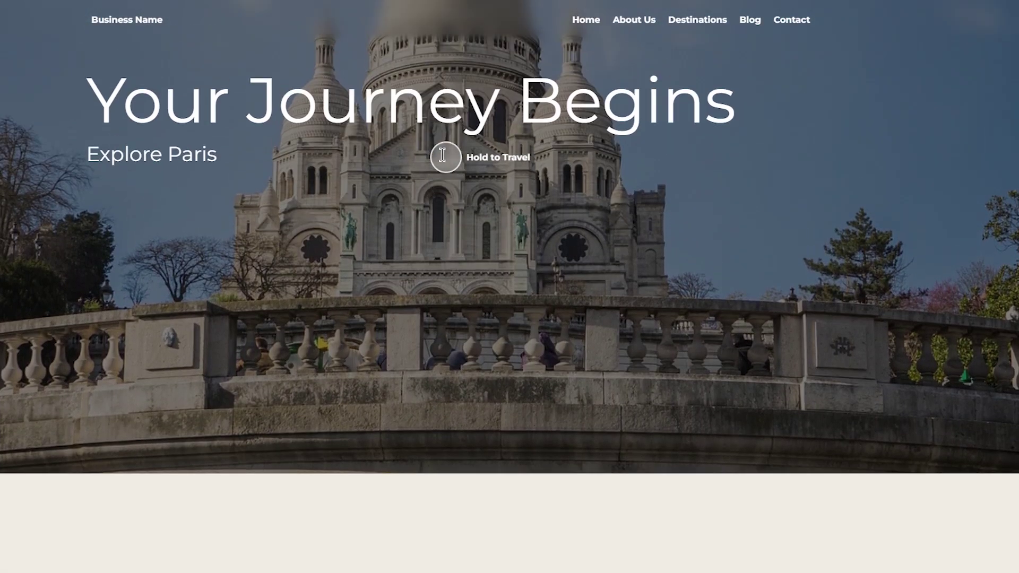
{"action": "scroll", "coordinate": [443, 155], "scroll_direction": "down", "scroll_amount": 2}
{"action": "scroll", "coordinate": [443, 155], "scroll_direction": "up", "scroll_amount": 2}
{"action": "scroll", "coordinate": [478, 101], "scroll_direction": "down", "scroll_amount": 2}
{"action": "scroll", "coordinate": [456, 172], "scroll_direction": "up", "scroll_amount": 2}
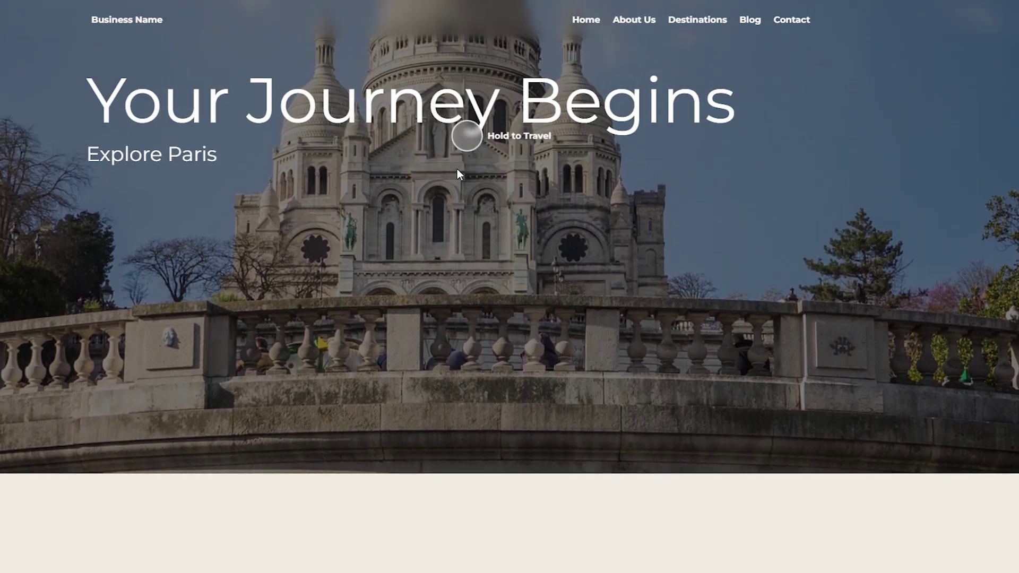
{"action": "scroll", "coordinate": [456, 182], "scroll_direction": "down", "scroll_amount": 2}
{"action": "scroll", "coordinate": [454, 184], "scroll_direction": "down", "scroll_amount": 3}
{"action": "scroll", "coordinate": [454, 184], "scroll_direction": "up", "scroll_amount": 4}
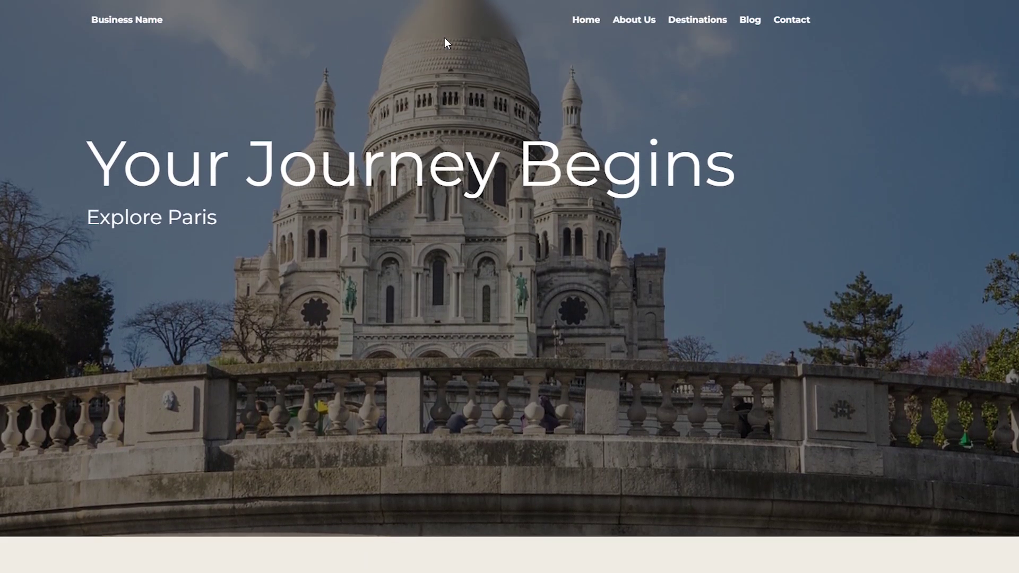
{"action": "scroll", "coordinate": [444, 38], "scroll_direction": "down", "scroll_amount": 3}
{"action": "scroll", "coordinate": [366, 104], "scroll_direction": "up", "scroll_amount": 1}
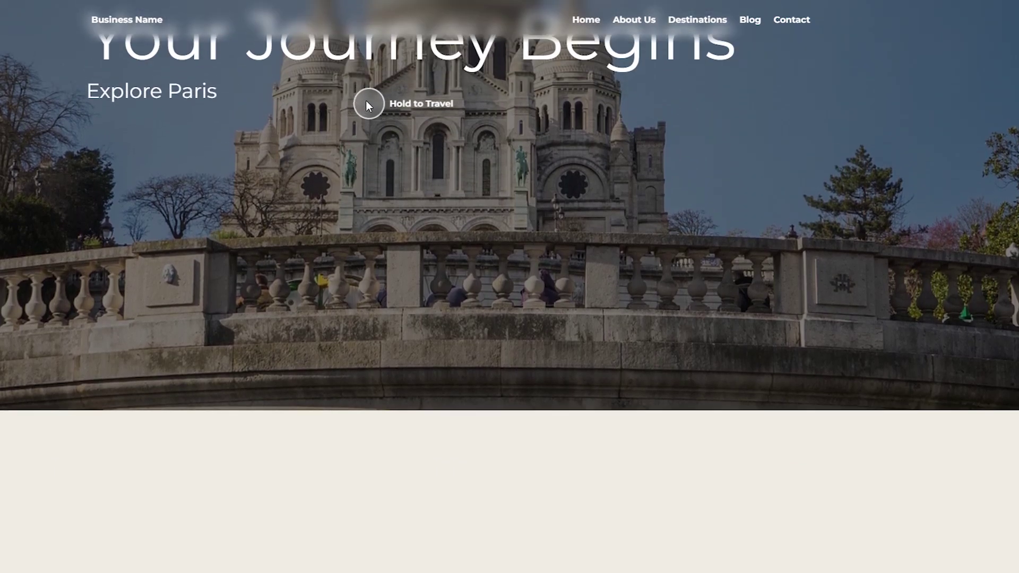
{"action": "scroll", "coordinate": [366, 104], "scroll_direction": "up", "scroll_amount": 1}
{"action": "scroll", "coordinate": [366, 105], "scroll_direction": "down", "scroll_amount": 1}
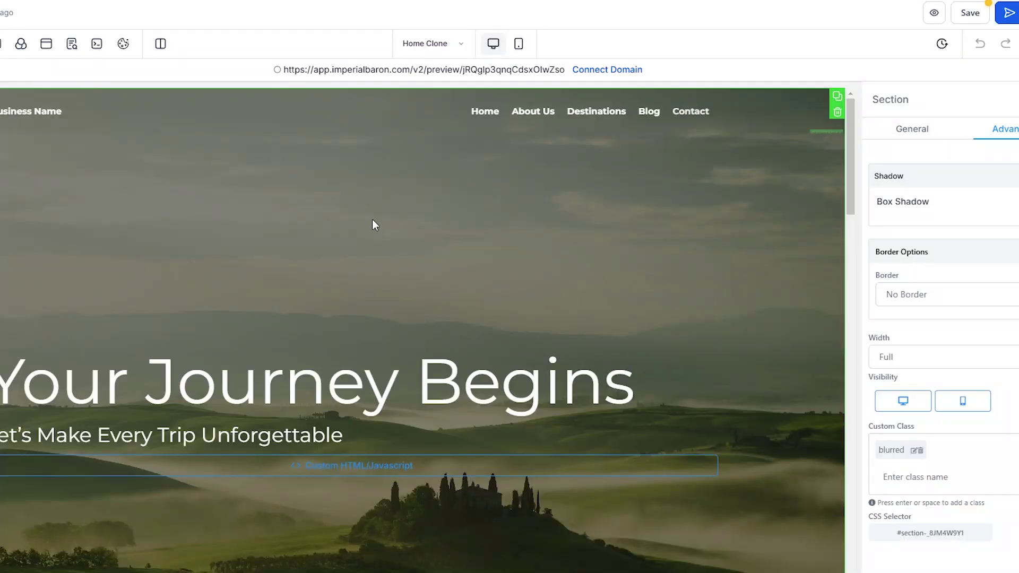
Step: Select the hero section to show its -100 px top margin and 200/400 px top/bottom padding
{"action": "scroll", "coordinate": [520, 225], "scroll_direction": "down", "scroll_amount": 1}
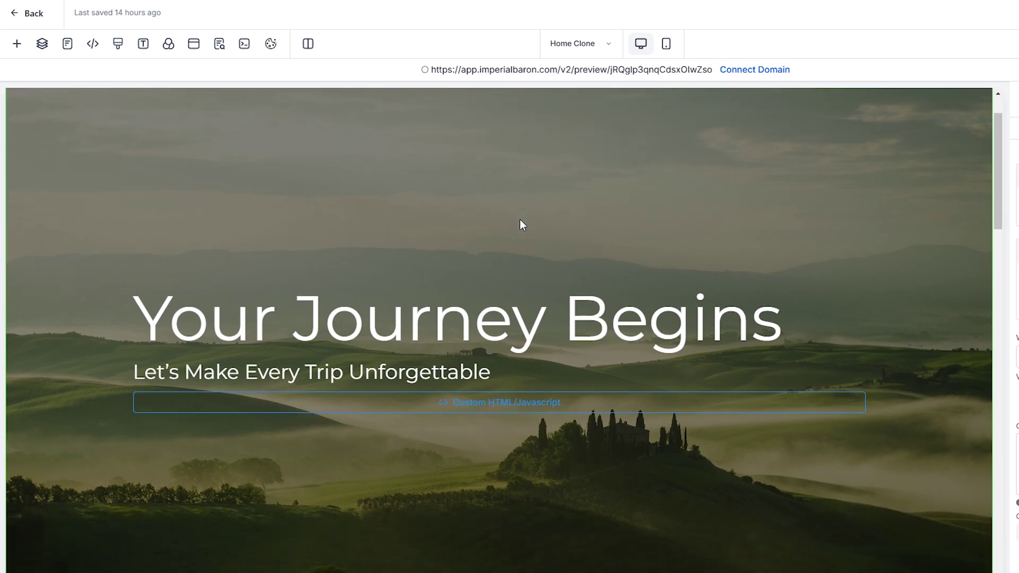
{"action": "scroll", "coordinate": [520, 225], "scroll_direction": "up", "scroll_amount": 1}
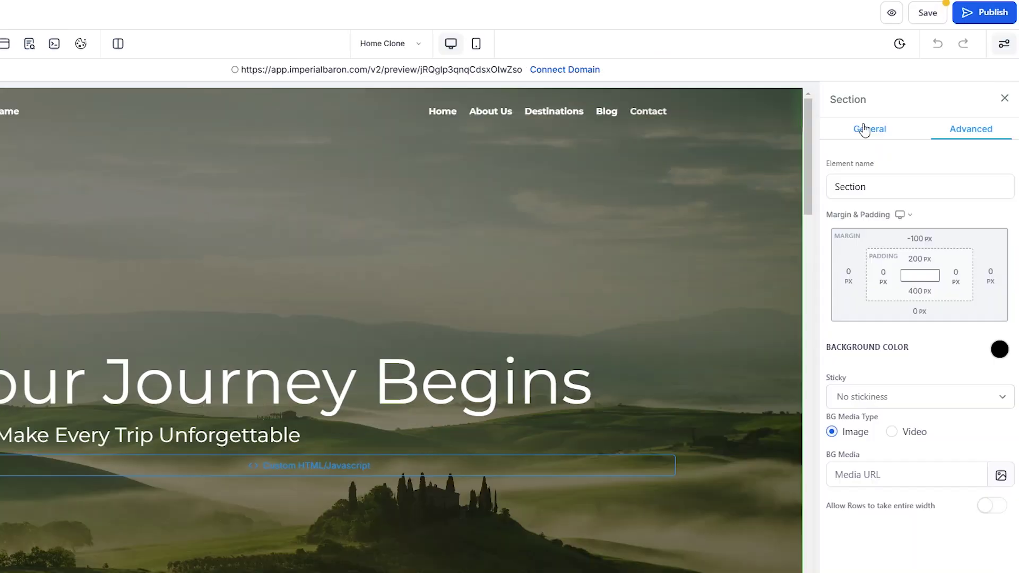
{"action": "left_click", "coordinate": [865, 129]}
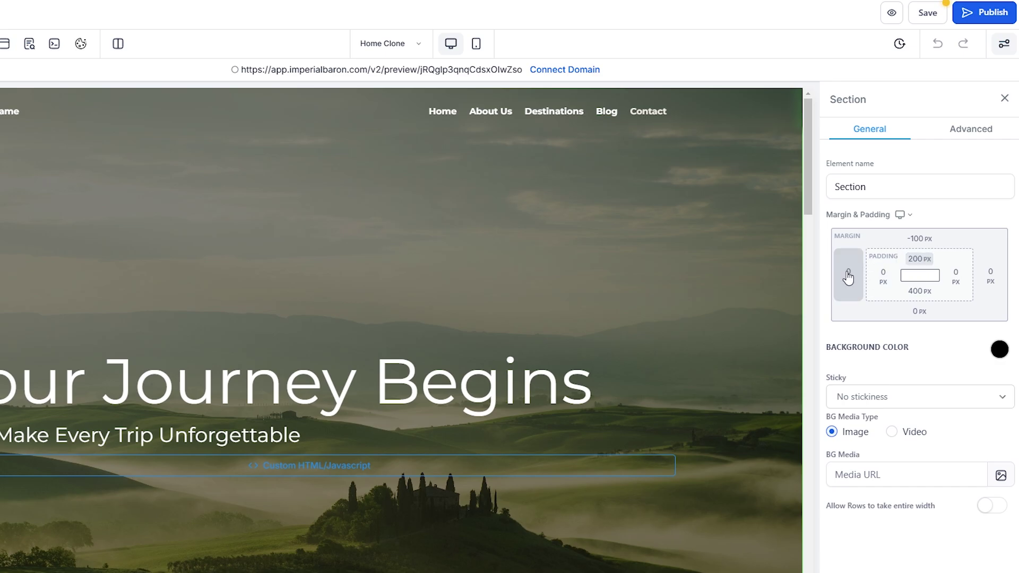
Step: Select the 'Your Journey Begins' headline to check its 100 px Thin font
{"action": "scroll", "coordinate": [128, 378], "scroll_direction": "down", "scroll_amount": 1}
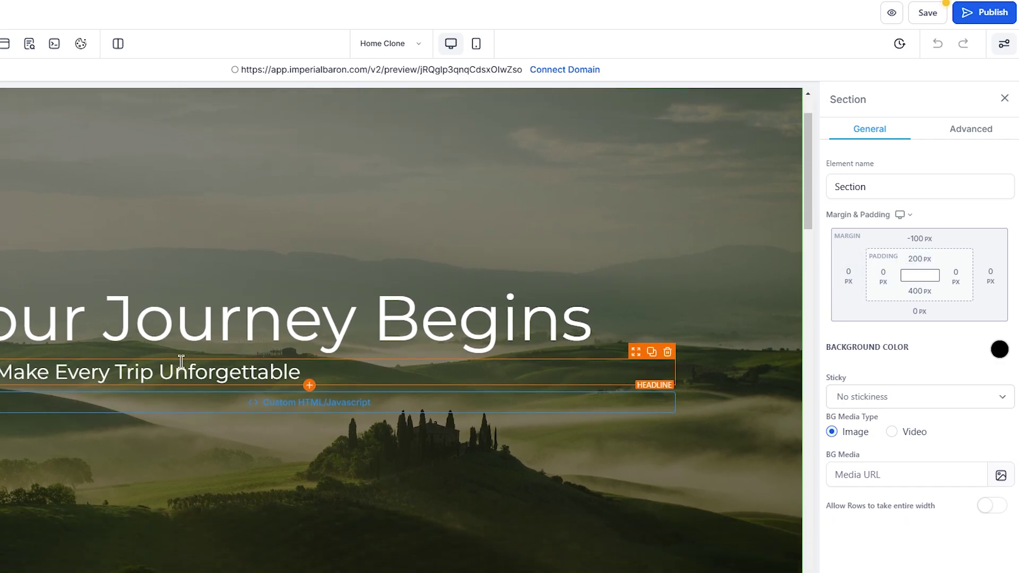
{"action": "scroll", "coordinate": [212, 291], "scroll_direction": "up", "scroll_amount": 1}
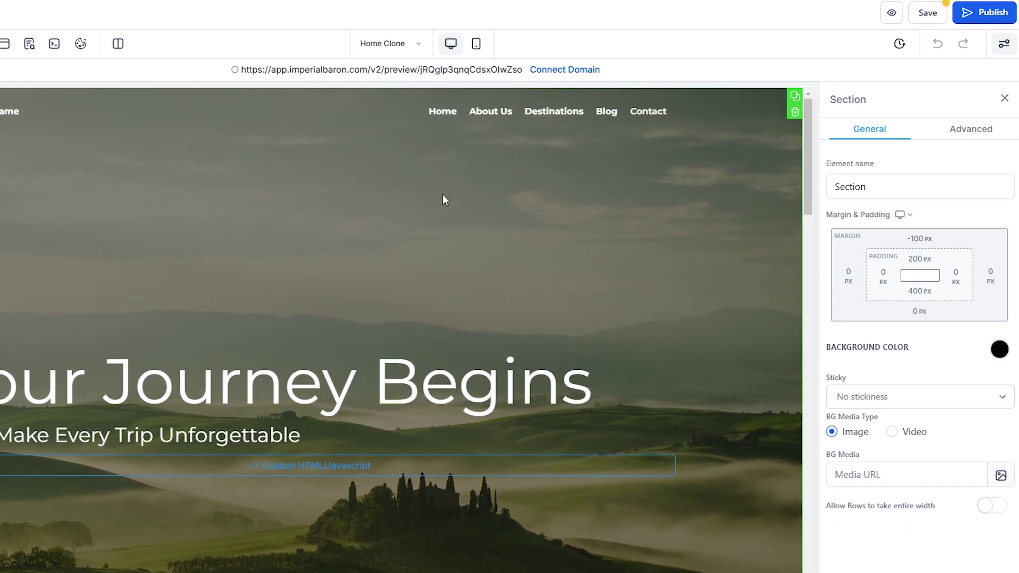
{"action": "scroll", "coordinate": [364, 303], "scroll_direction": "down", "scroll_amount": 1}
{"action": "left_click", "coordinate": [353, 307]}
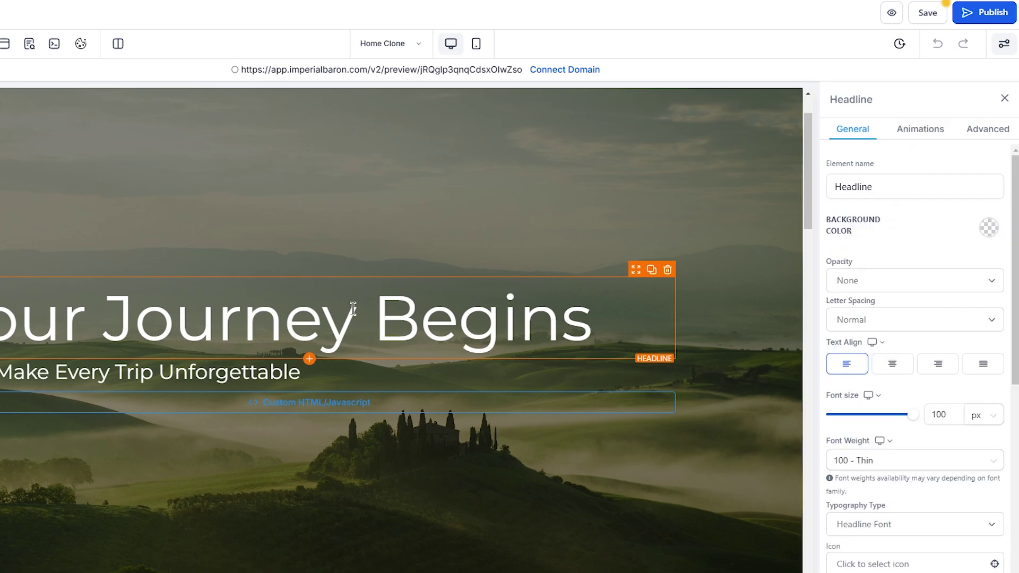
{"action": "left_click", "coordinate": [383, 316]}
Step: Check the subheadline's 32 px size, then select the Custom Code element with 0 px margins
{"action": "left_click", "coordinate": [374, 365]}
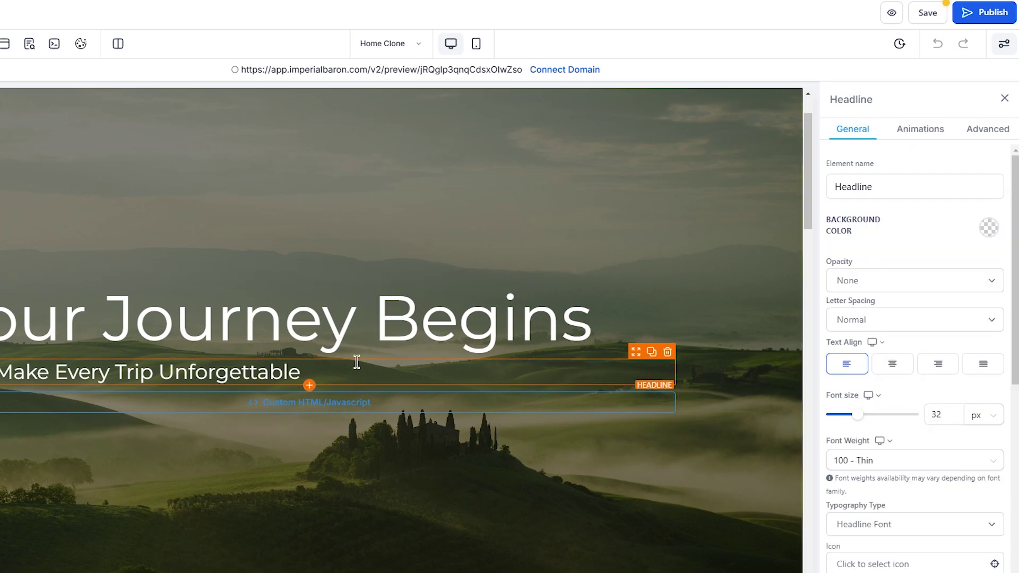
{"action": "left_click", "coordinate": [357, 362]}
{"action": "left_click", "coordinate": [371, 410]}
{"action": "left_click", "coordinate": [355, 409]}
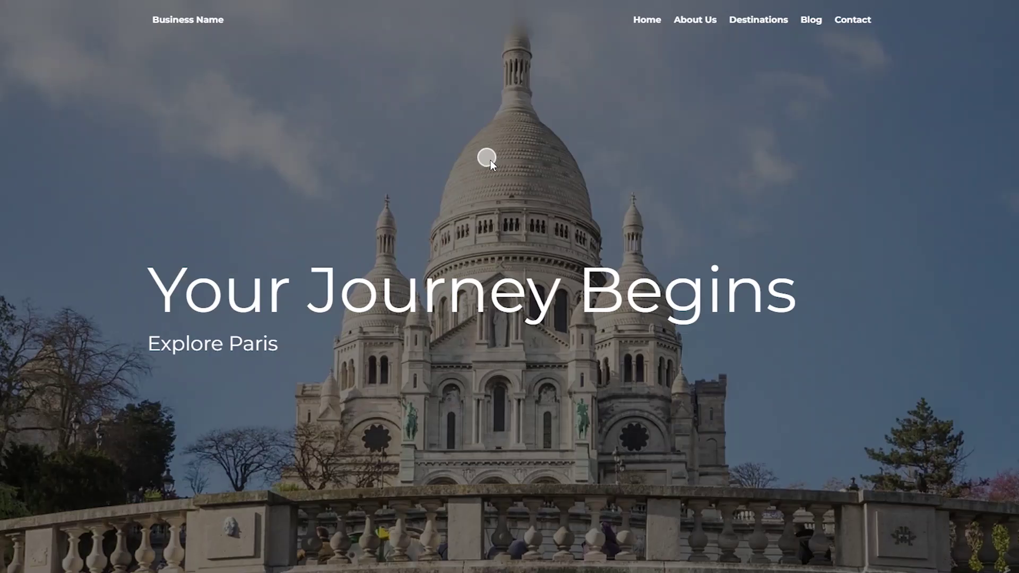
{"action": "left_click", "coordinate": [490, 161]}
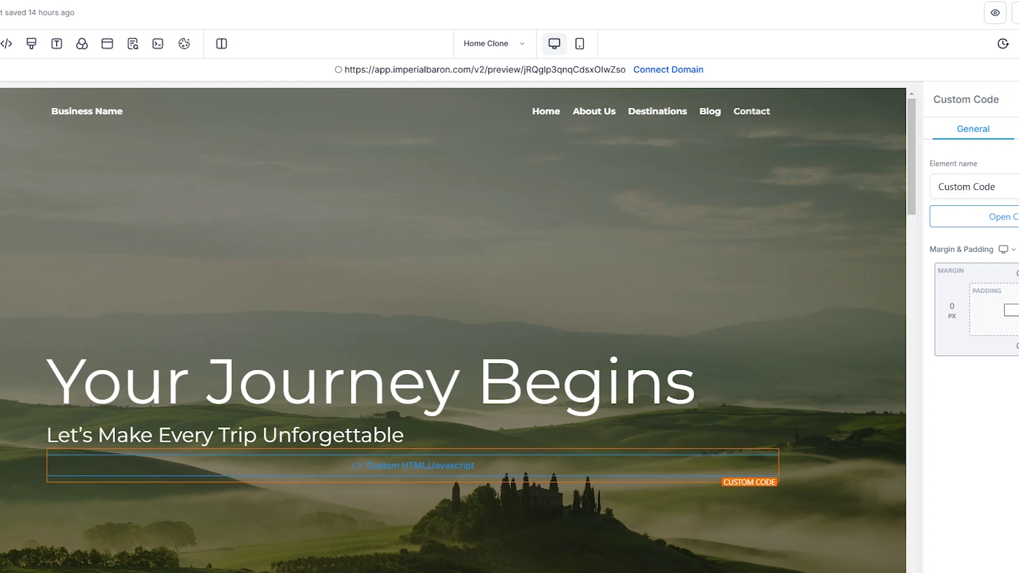
{"action": "scroll", "coordinate": [521, 346], "scroll_direction": "down", "scroll_amount": 1}
{"action": "scroll", "coordinate": [521, 346], "scroll_direction": "down", "scroll_amount": 1}
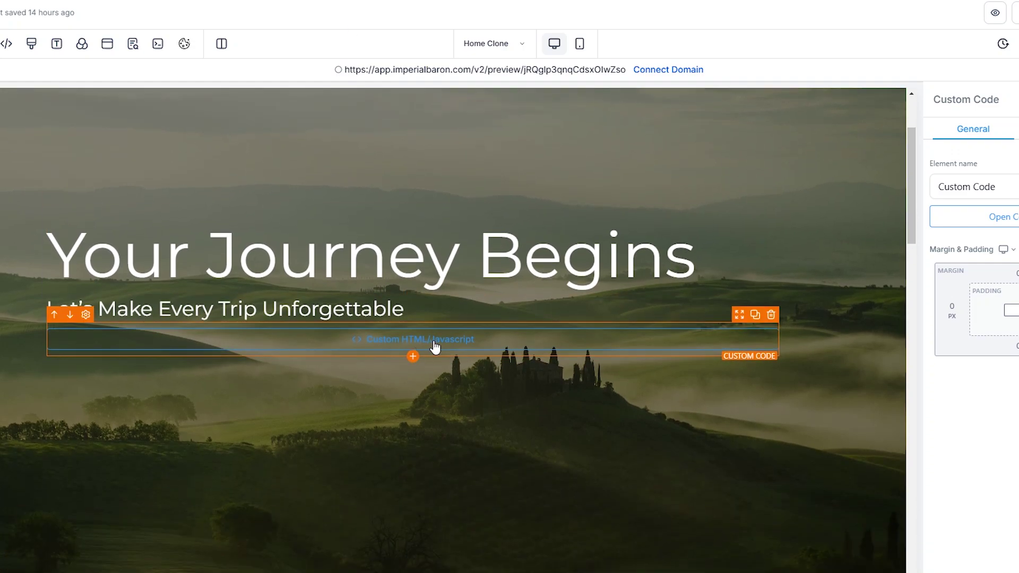
{"action": "scroll", "coordinate": [433, 346], "scroll_direction": "up", "scroll_amount": 2}
{"action": "scroll", "coordinate": [441, 350], "scroll_direction": "down", "scroll_amount": 1}
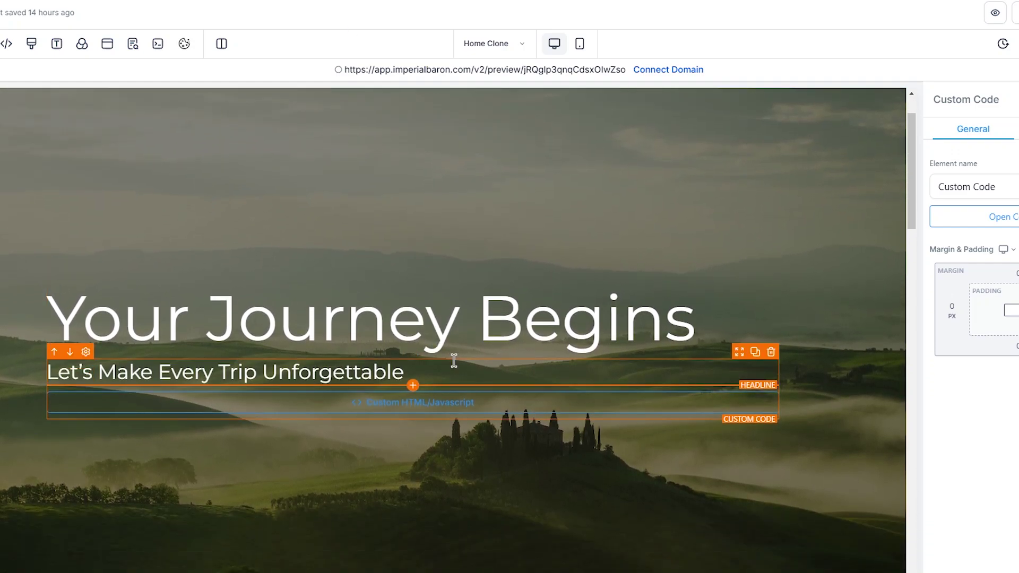